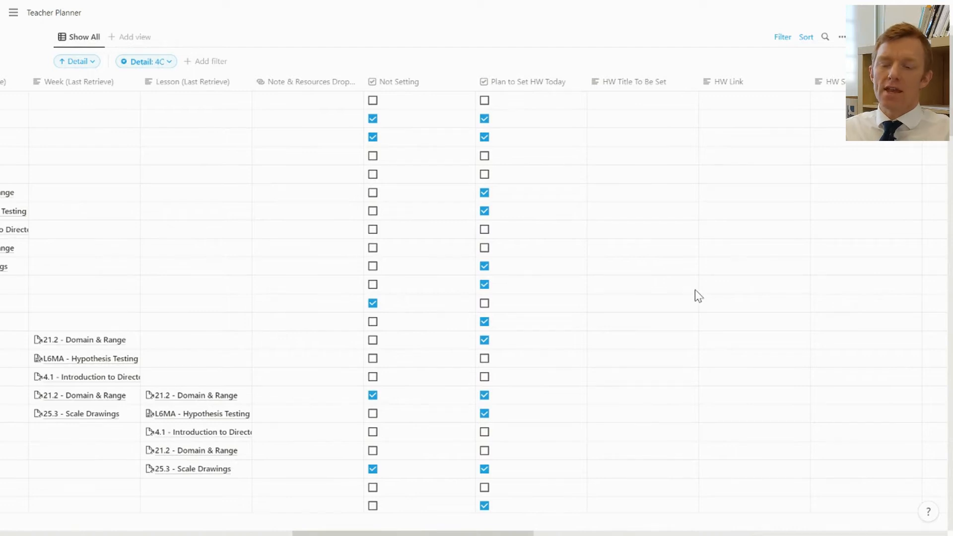
Step: Examine the Teacher Planner table for class 4C, from the lesson dates and topics to the homework columns
scroll(694, 289, left, 4)
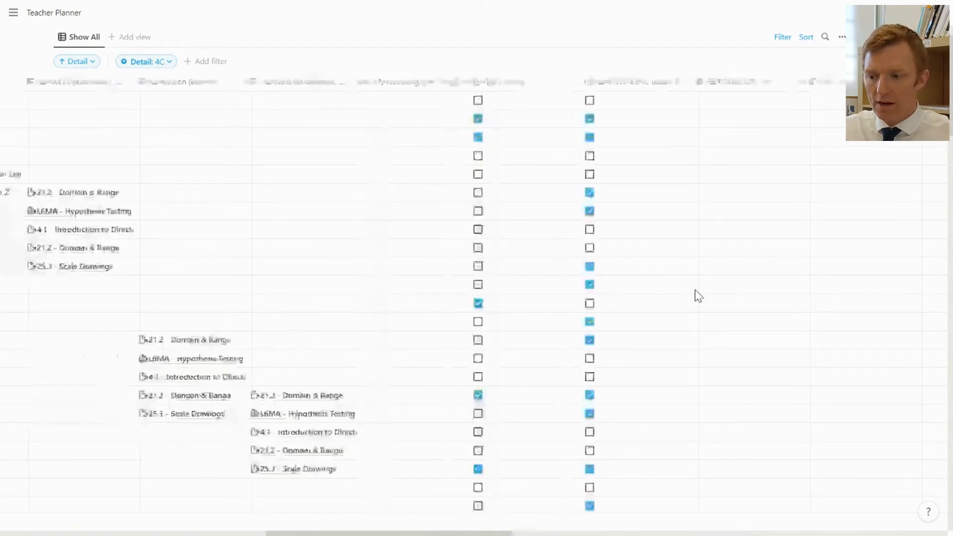
scroll(694, 289, right, 5)
scroll(694, 291, left, 15)
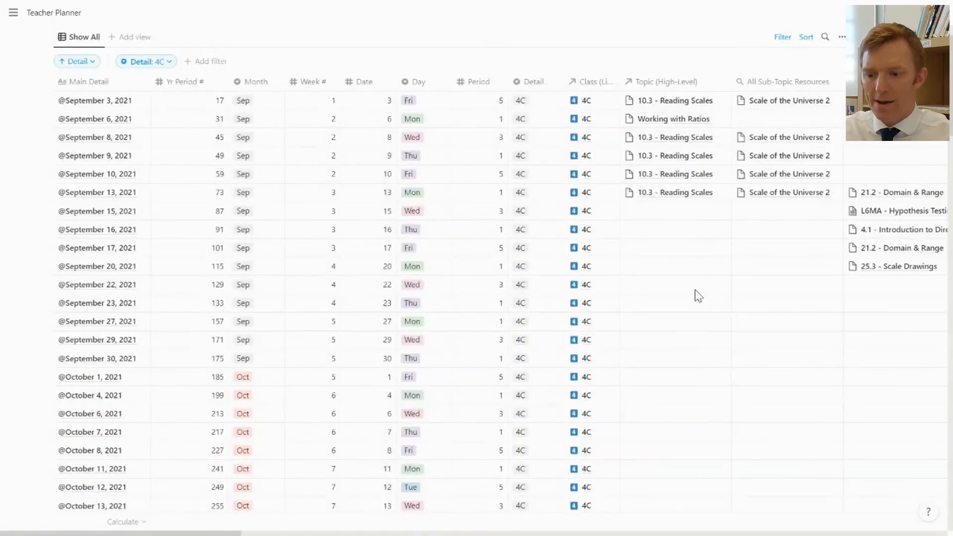
scroll(778, 255, right, 3)
scroll(778, 255, left, 2)
scroll(778, 255, left, 1)
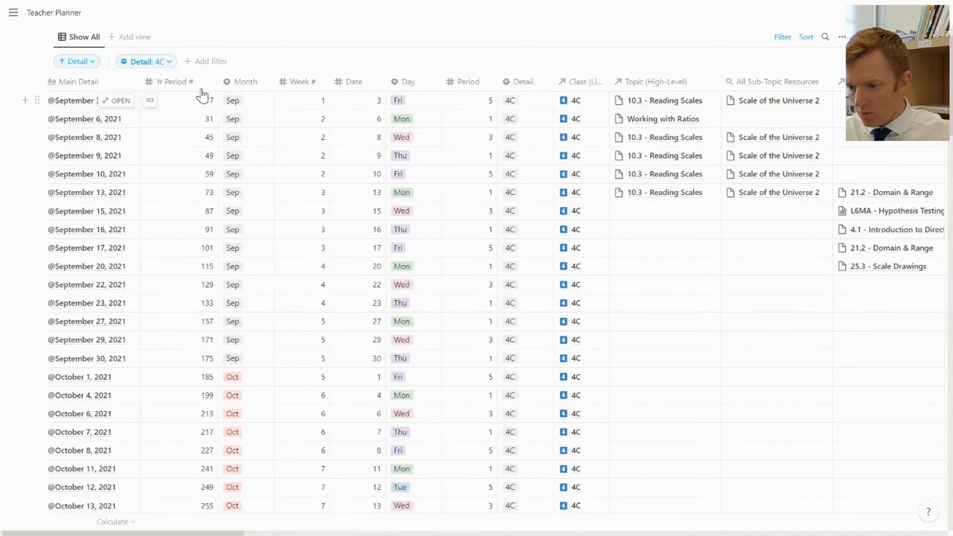
click(84, 62)
click(589, 306)
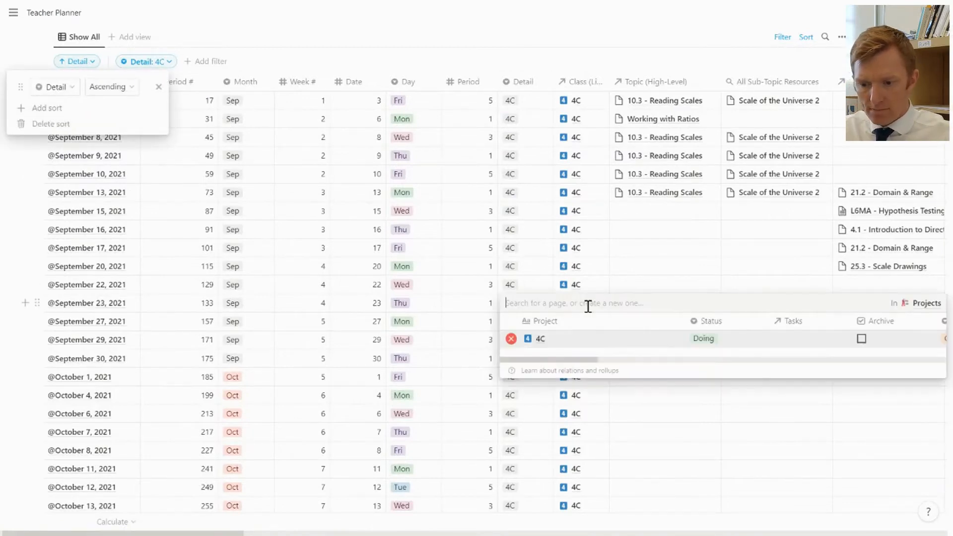
key(Escape)
Step: Mark the September 9, 13, 15 and 16, 2021 lessons as Not Setting
scroll(740, 270, right, 10)
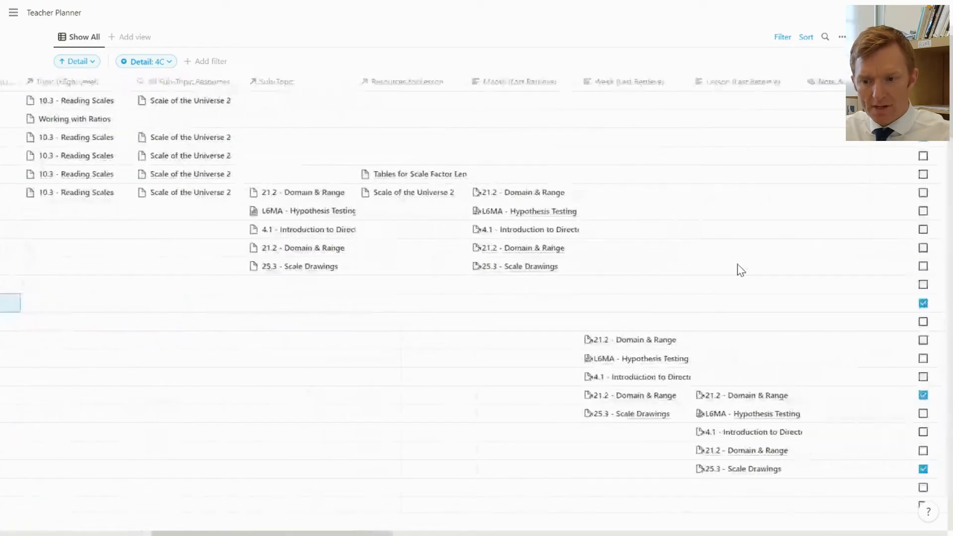
scroll(739, 270, right, 10)
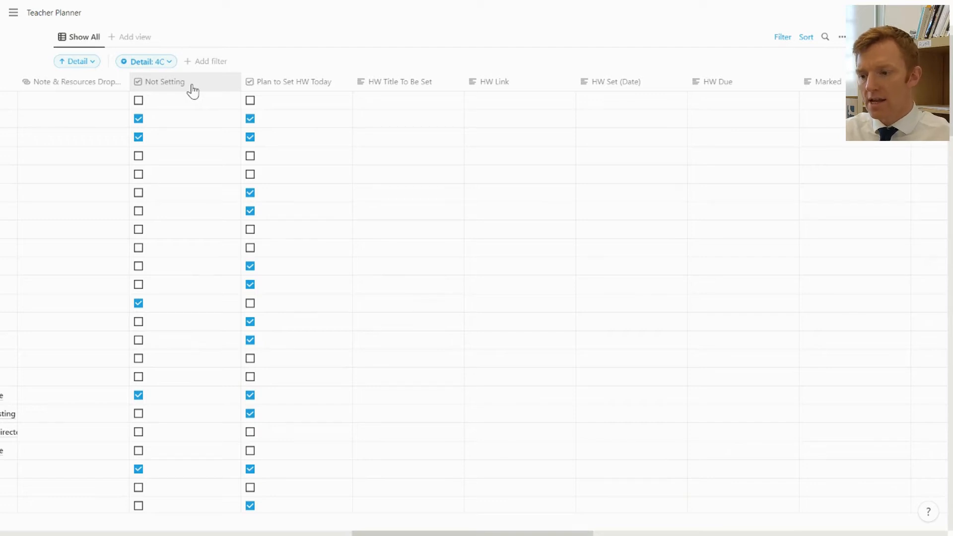
click(138, 156)
click(138, 192)
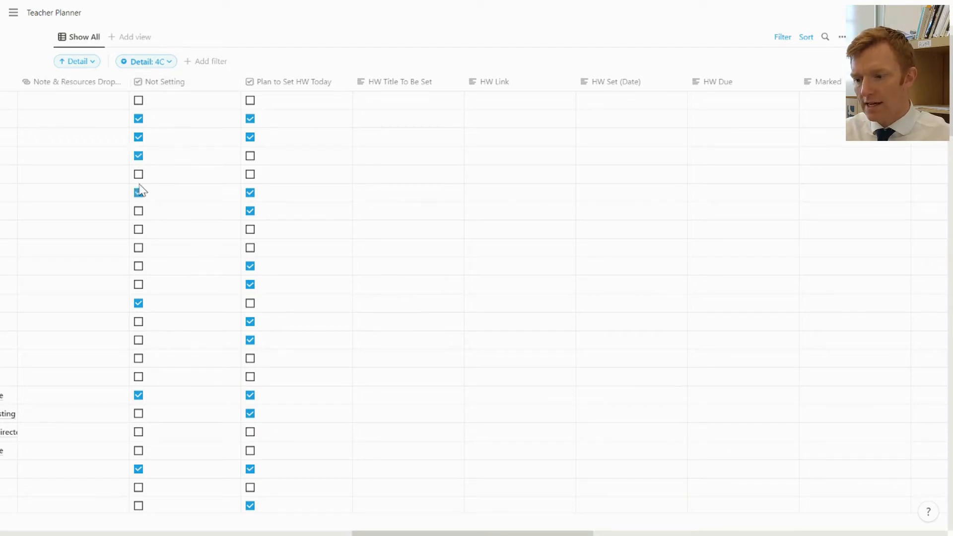
click(139, 211)
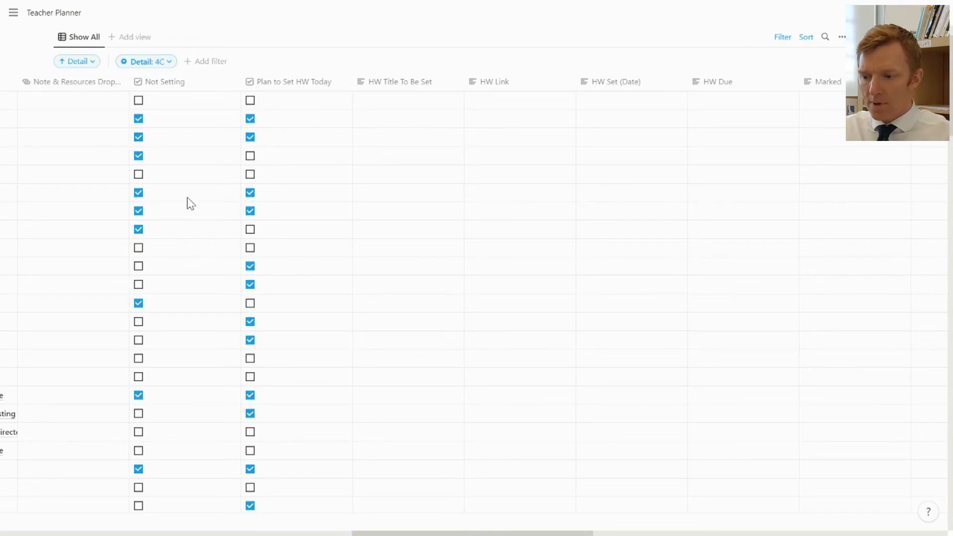
Step: Review the retrieval columns and the homework planning columns up to HW Title To Be Set
scroll(187, 198, left, 7)
scroll(187, 197, left, 4)
scroll(187, 197, right, 2)
scroll(187, 197, left, 2)
scroll(187, 197, right, 3)
scroll(187, 197, right, 5)
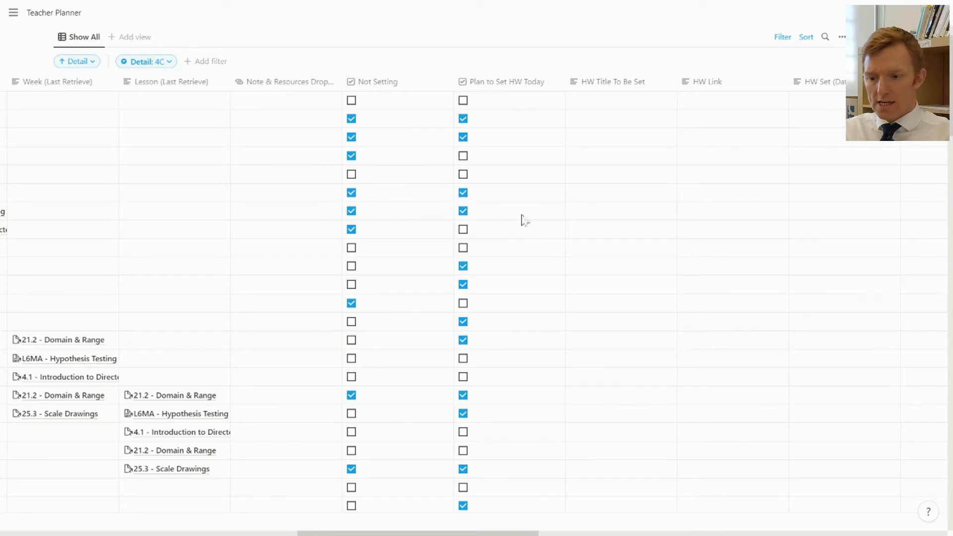
click(609, 104)
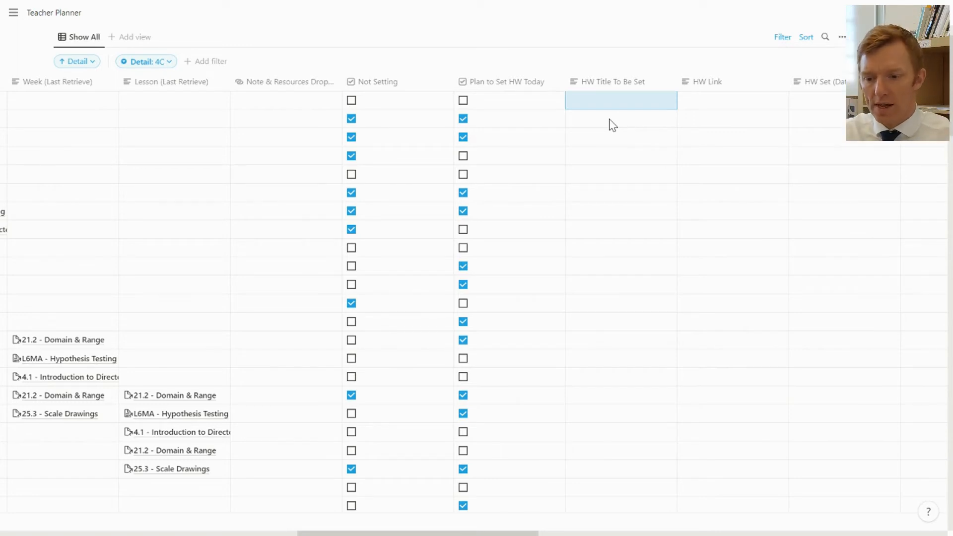
Step: Change the HW Link property type to URL and narrow its column to about half its width
scroll(746, 191, right, 5)
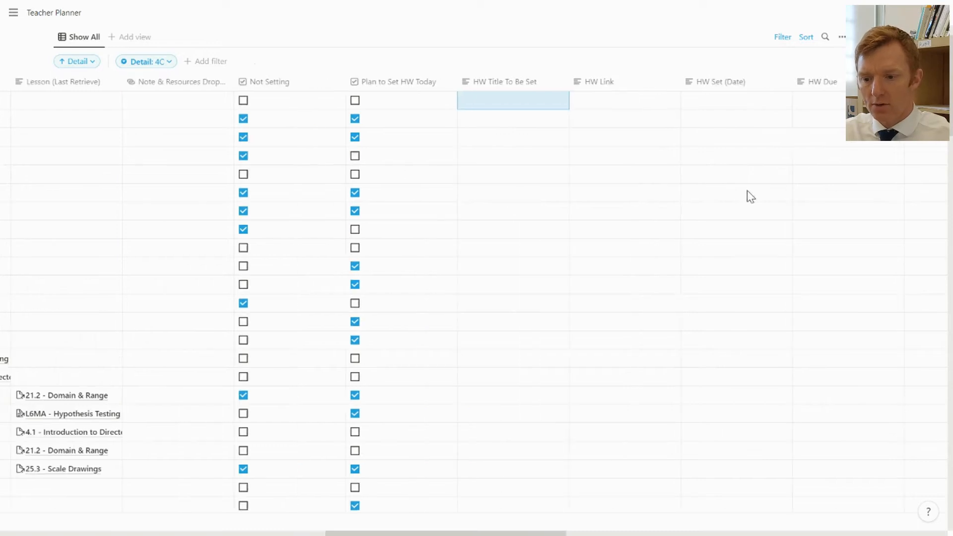
click(582, 92)
click(587, 119)
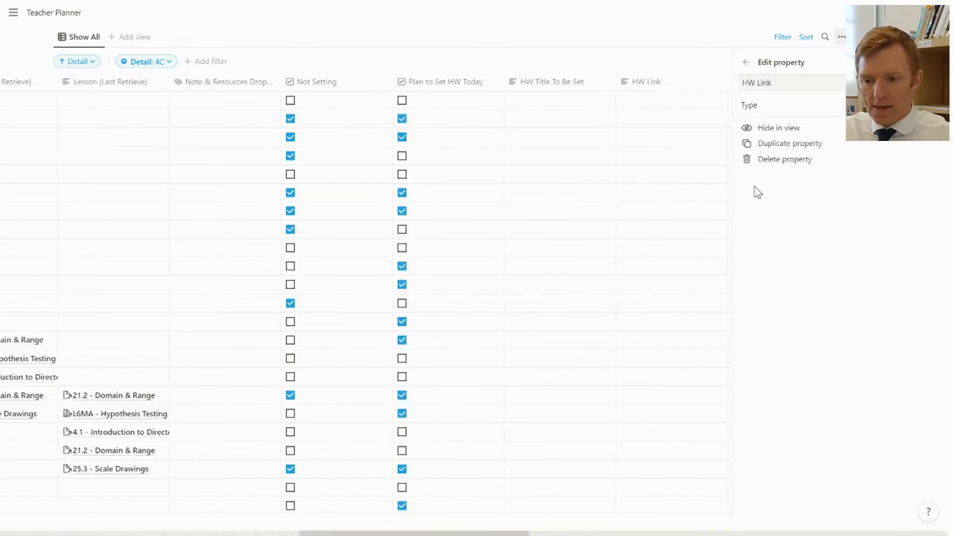
click(828, 105)
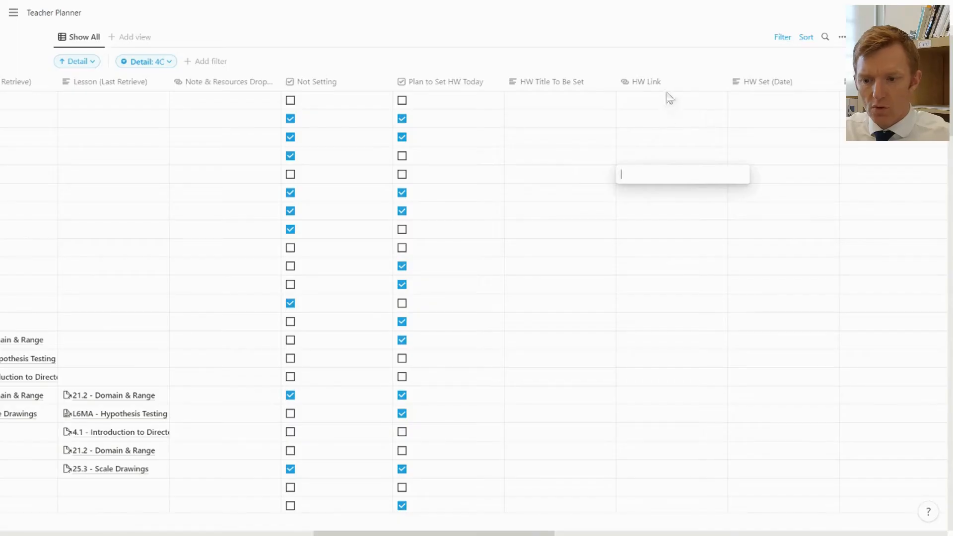
key(Escape)
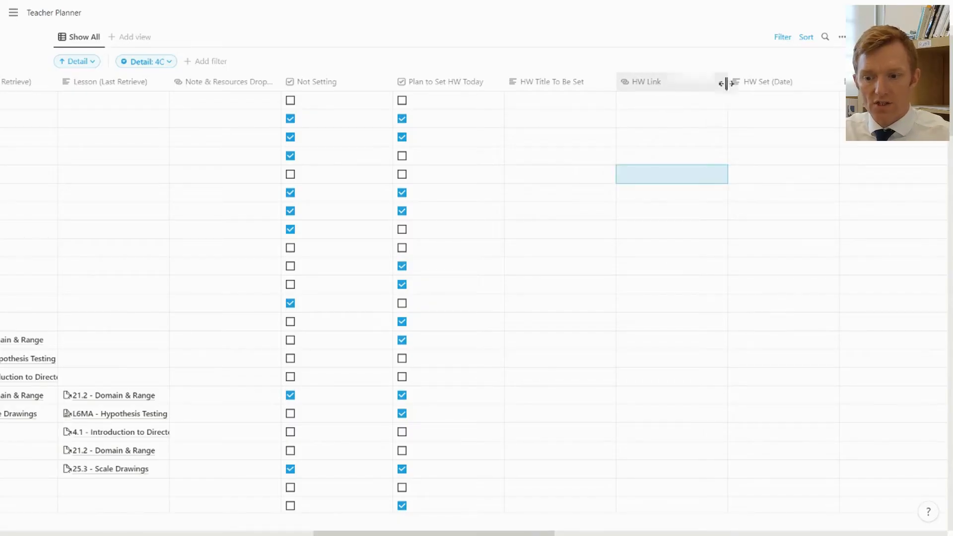
drag(727, 82, 665, 87)
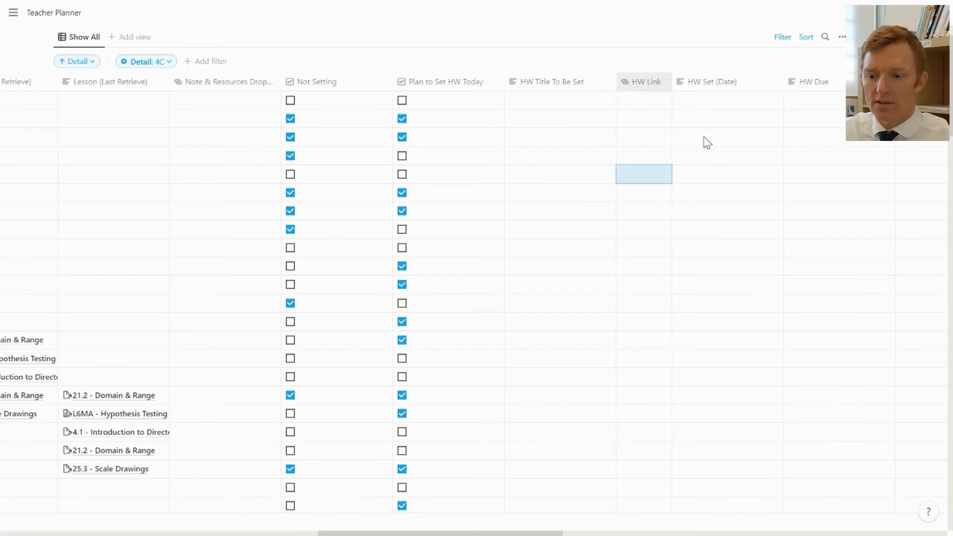
Step: Change the HW Set (Date) property type to Date
scroll(768, 153, right, 2)
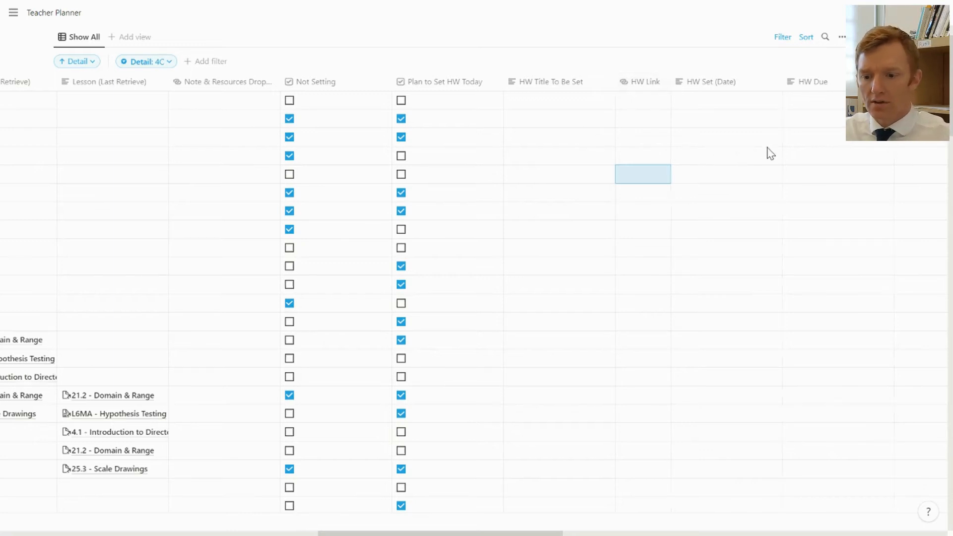
click(683, 82)
click(680, 124)
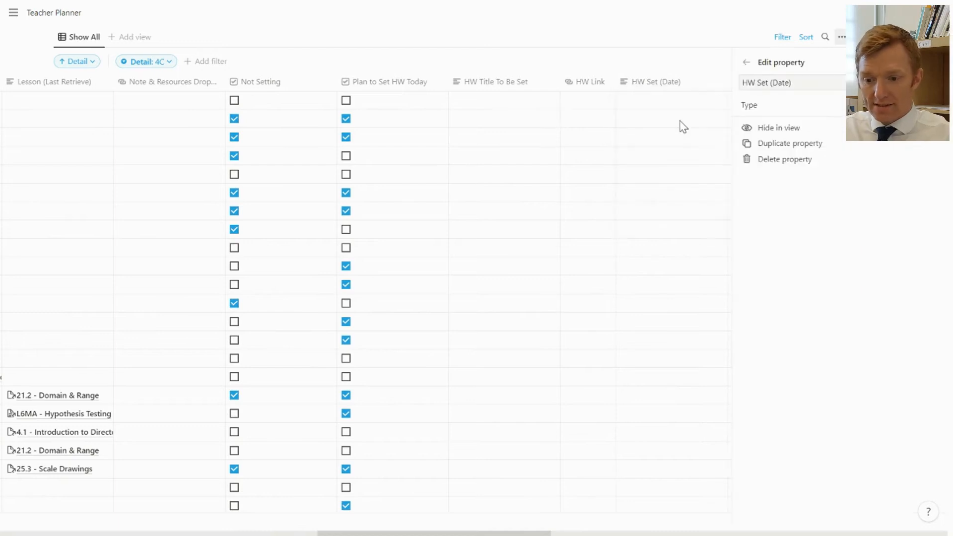
click(823, 105)
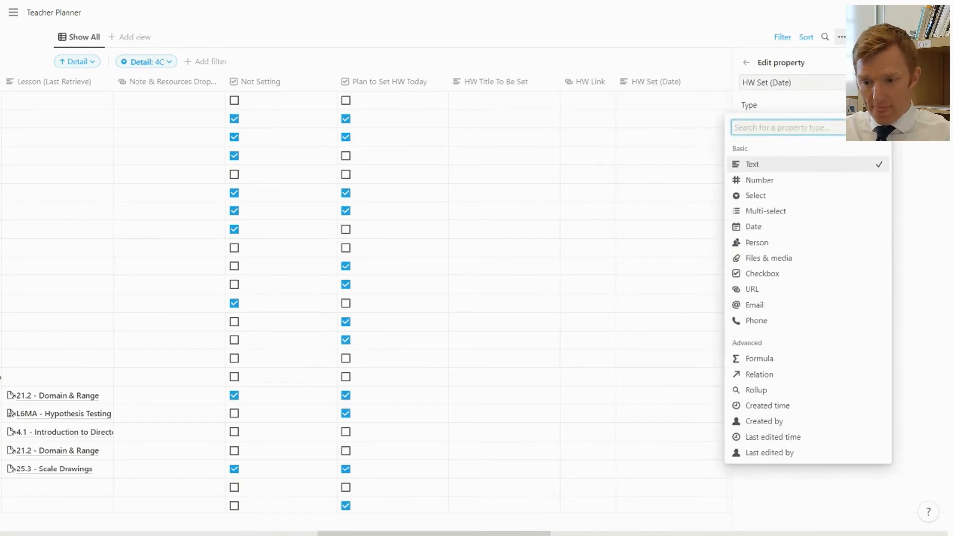
click(803, 229)
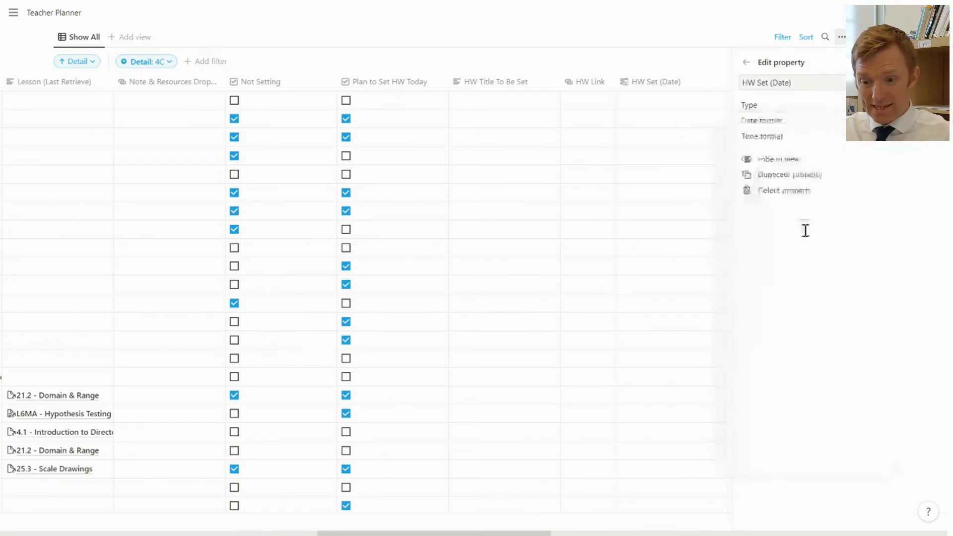
click(670, 222)
key(Escape)
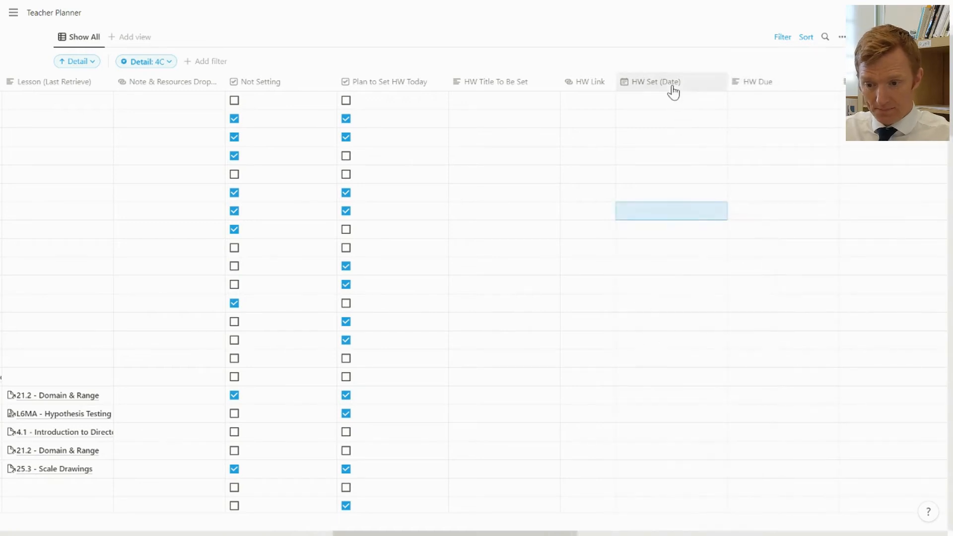
Step: Change the HW Due property type to Date
click(759, 91)
click(786, 118)
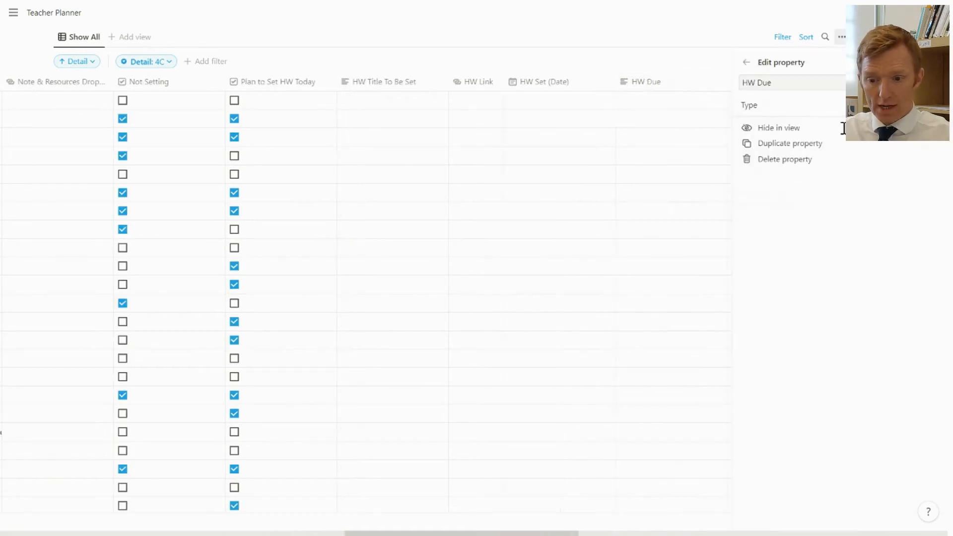
click(826, 105)
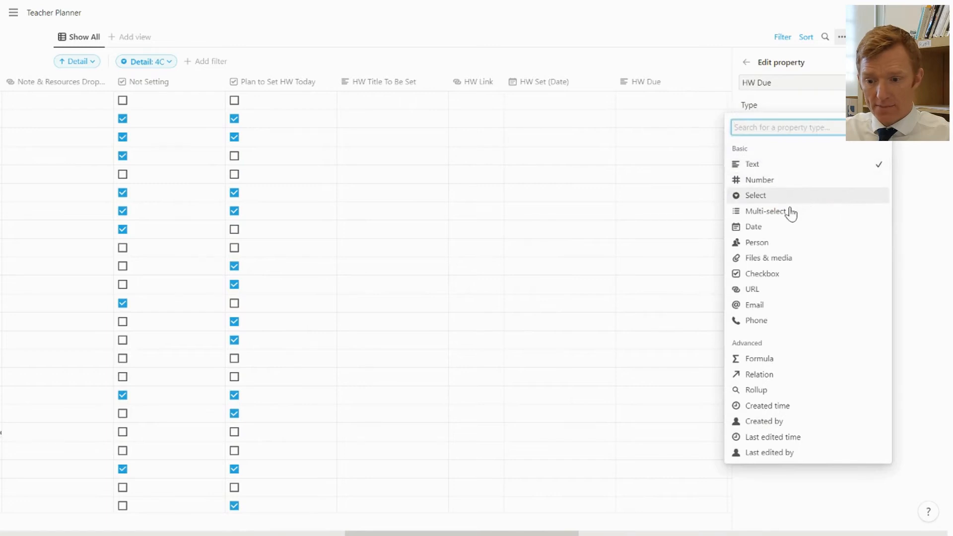
click(777, 239)
click(665, 217)
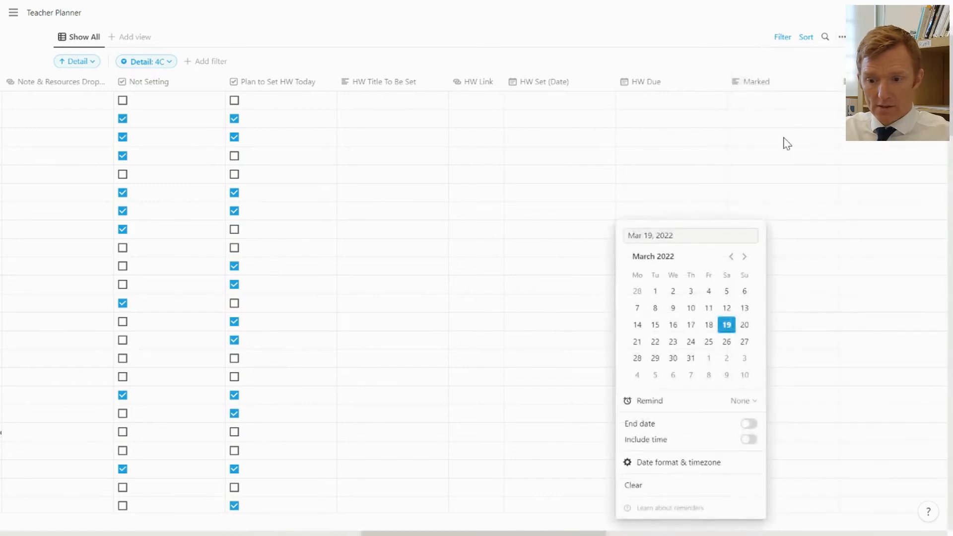
key(Escape)
Step: Change the Marked property type to Checkbox
click(778, 89)
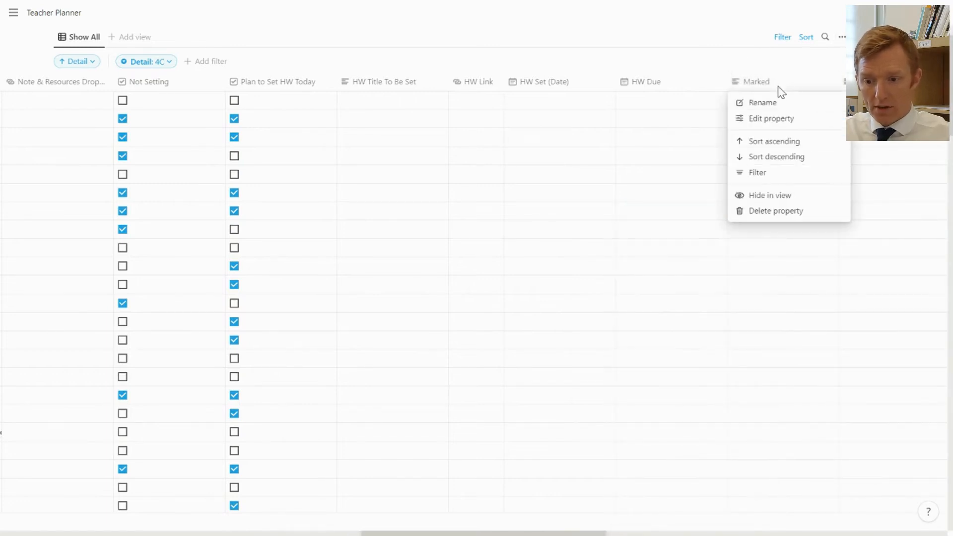
click(774, 119)
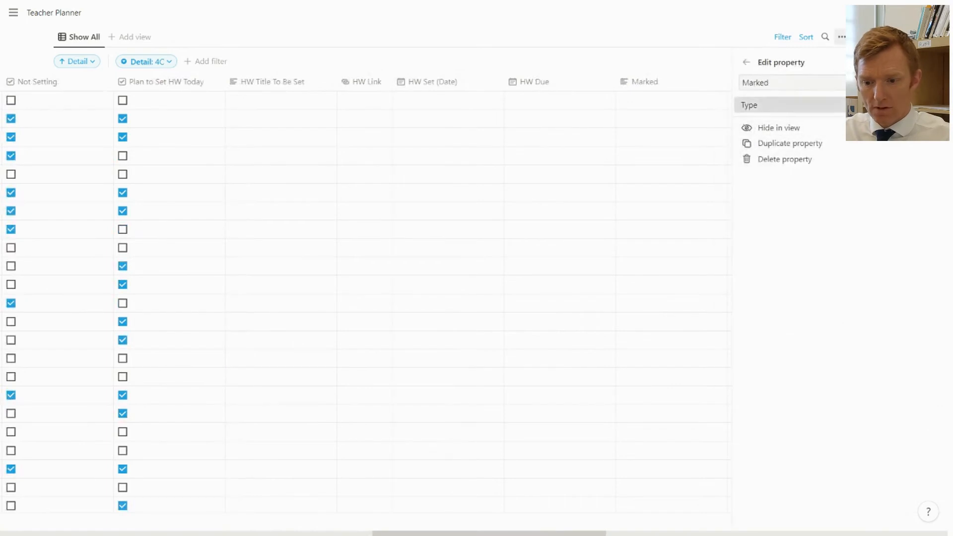
click(824, 105)
click(772, 273)
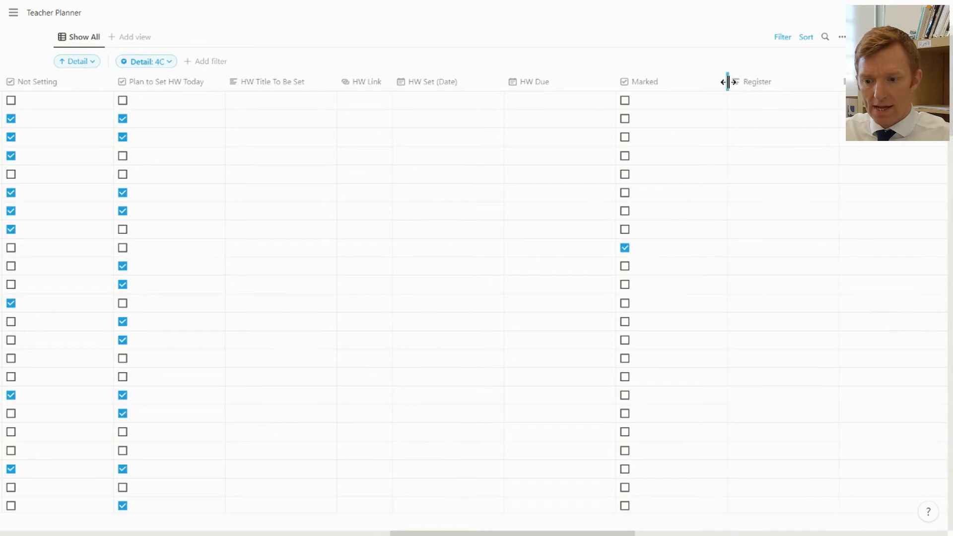
Step: Narrow the Marked, HW Due and HW Set (Date) columns to fit their headings
drag(725, 82, 671, 79)
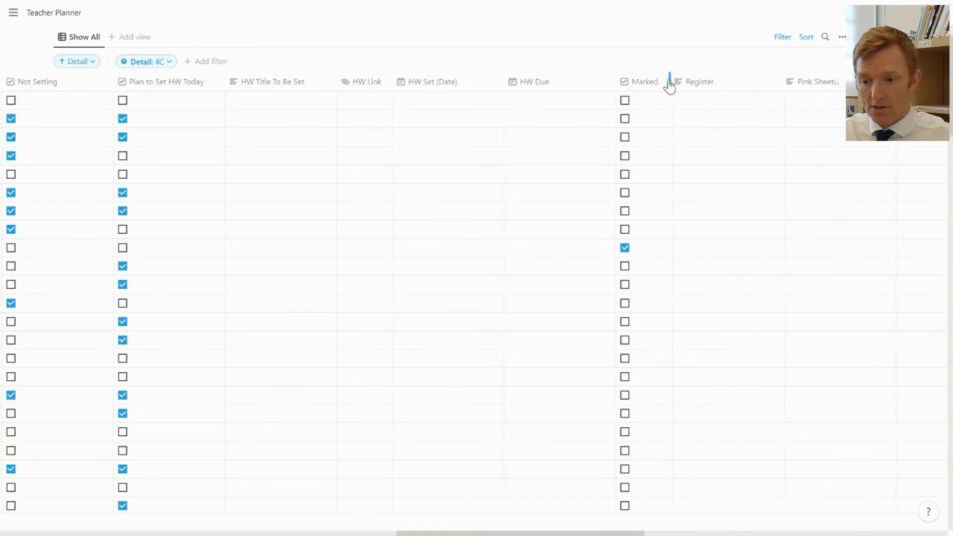
drag(615, 81, 467, 81)
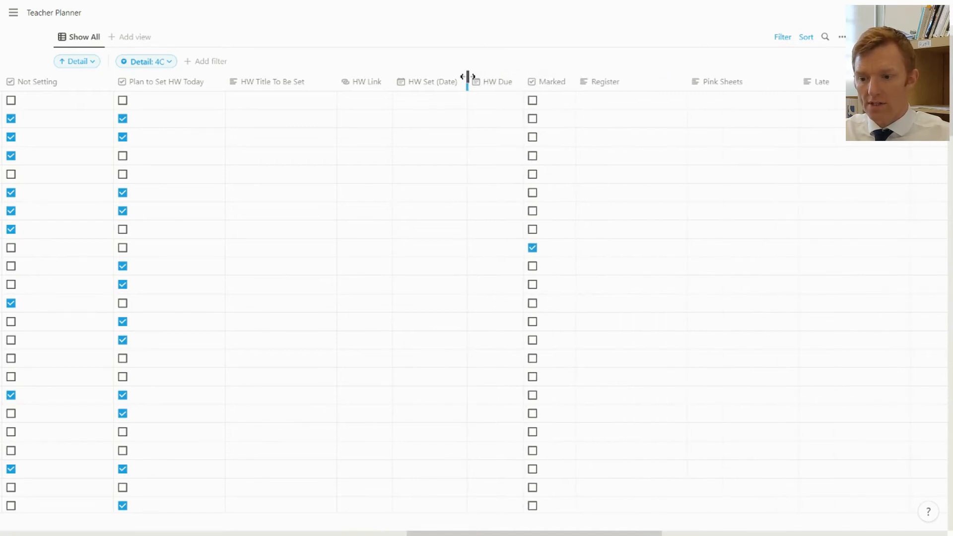
click(629, 88)
click(734, 124)
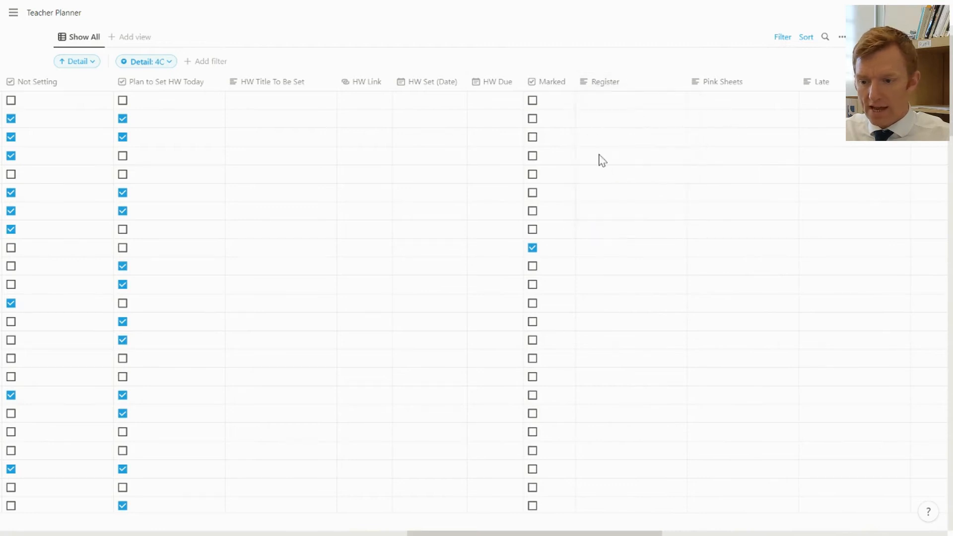
Step: Look over the planner's homework and register columns, from the notes and resources column across to Merits to Award
scroll(602, 159, left, 3)
scroll(602, 158, left, 4)
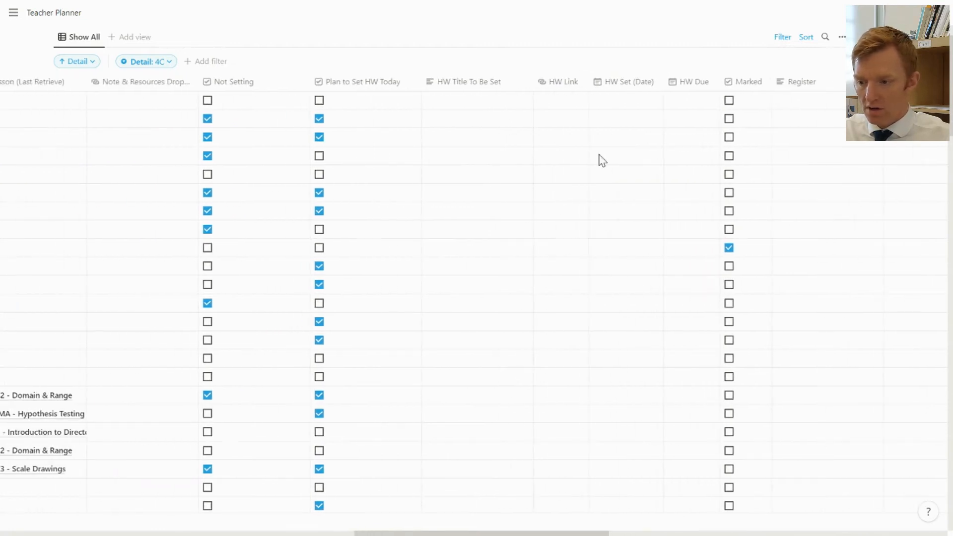
scroll(601, 160, right, 2)
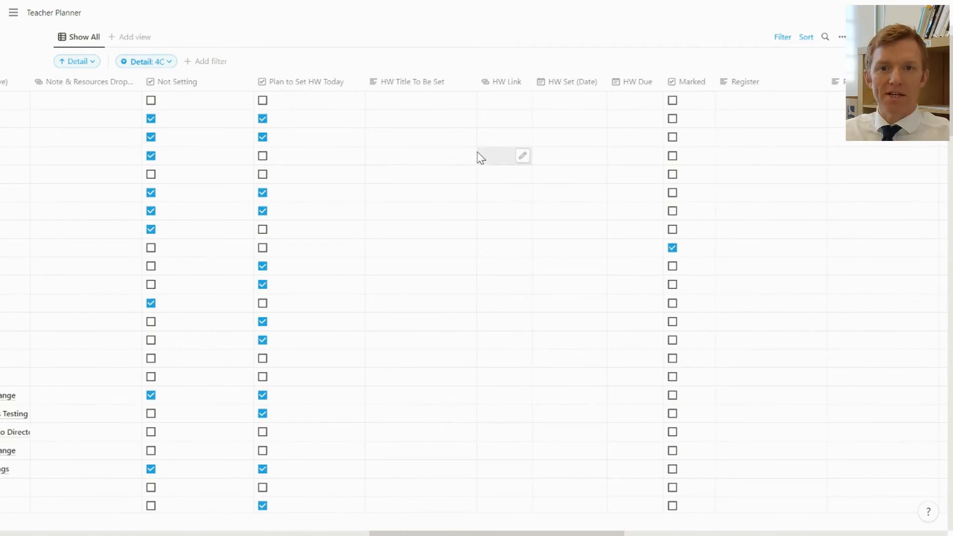
scroll(480, 158, right, 10)
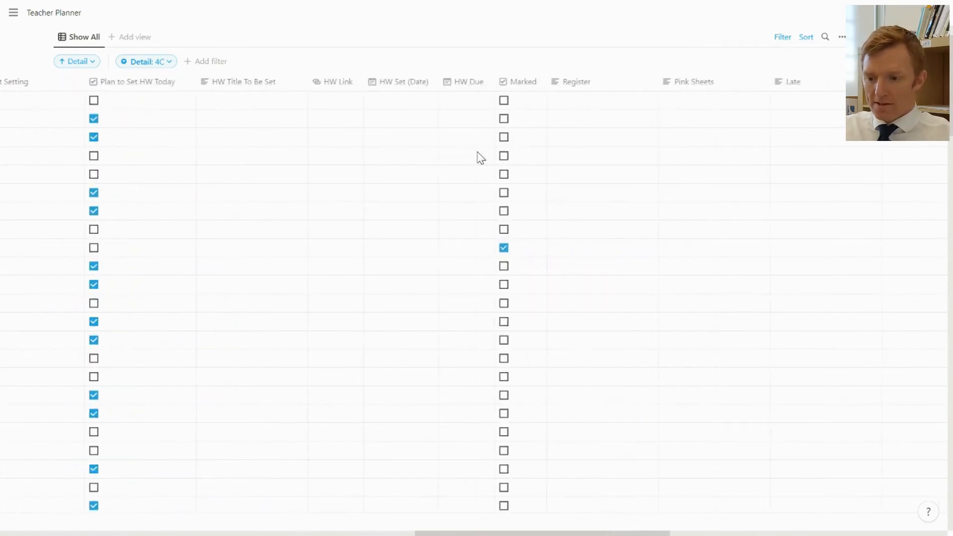
scroll(481, 158, right, 11)
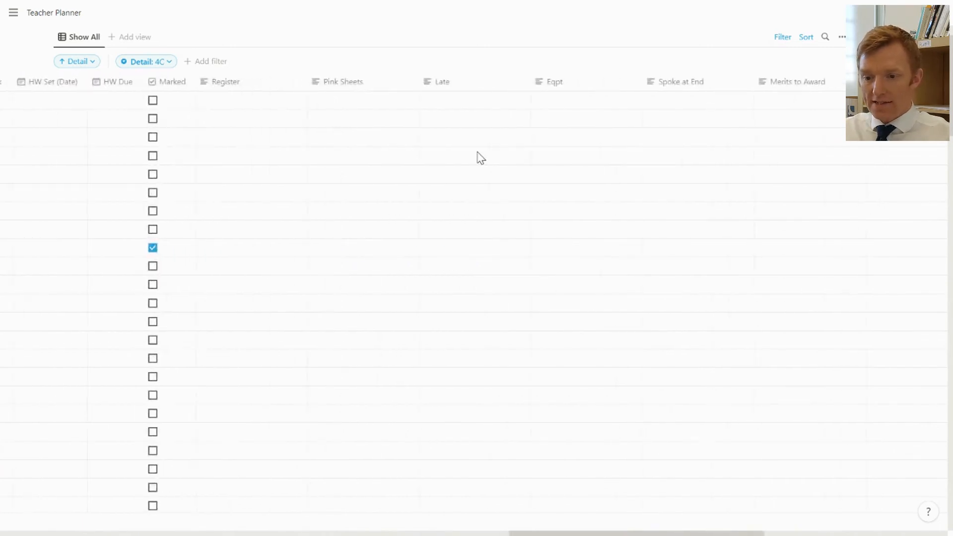
scroll(480, 158, left, 1)
scroll(479, 157, left, 5)
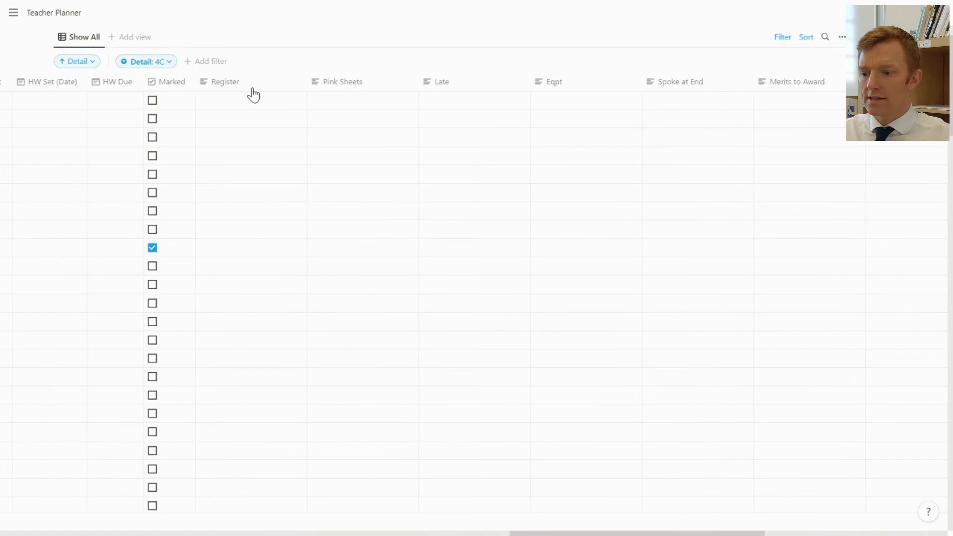
Step: Change the Register property type to Checkbox and narrow its column to fit the heading
click(253, 95)
click(249, 119)
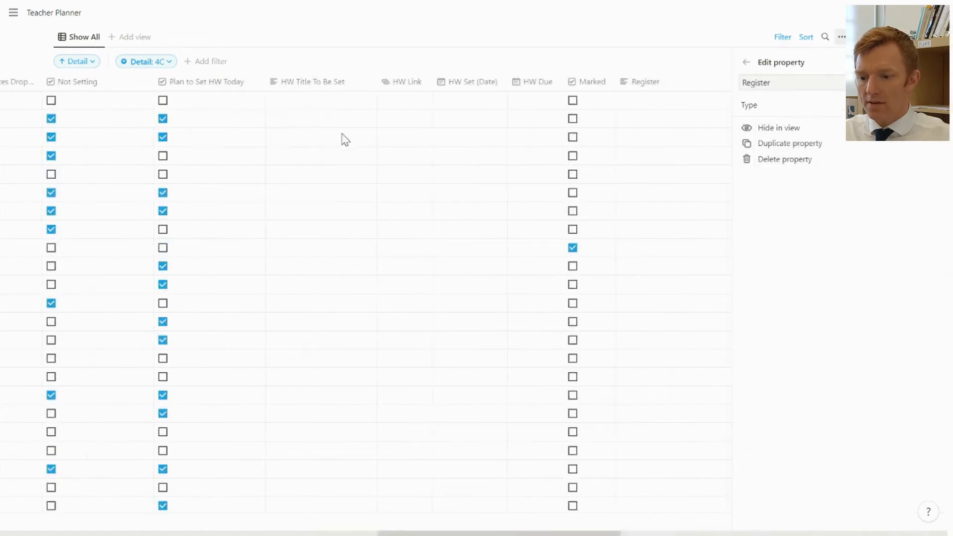
click(829, 107)
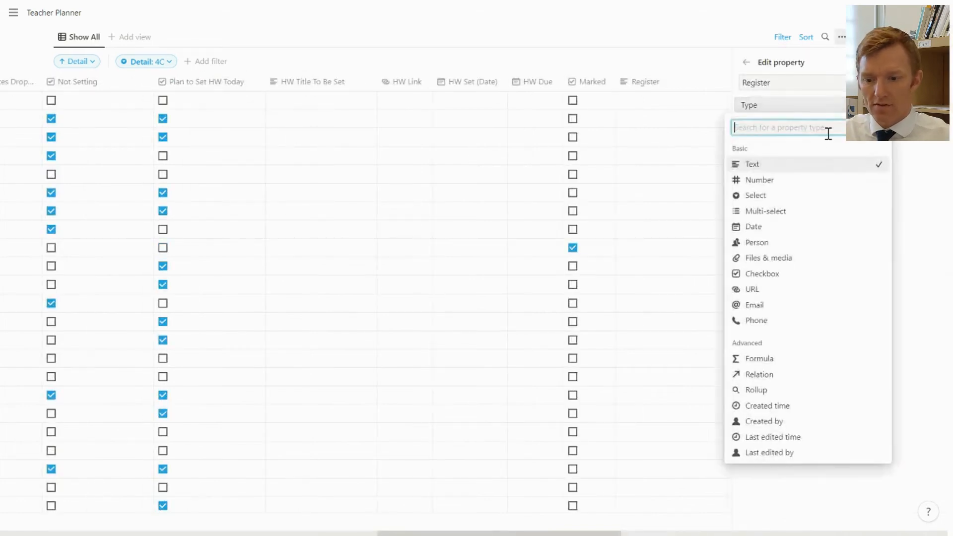
click(754, 280)
click(680, 248)
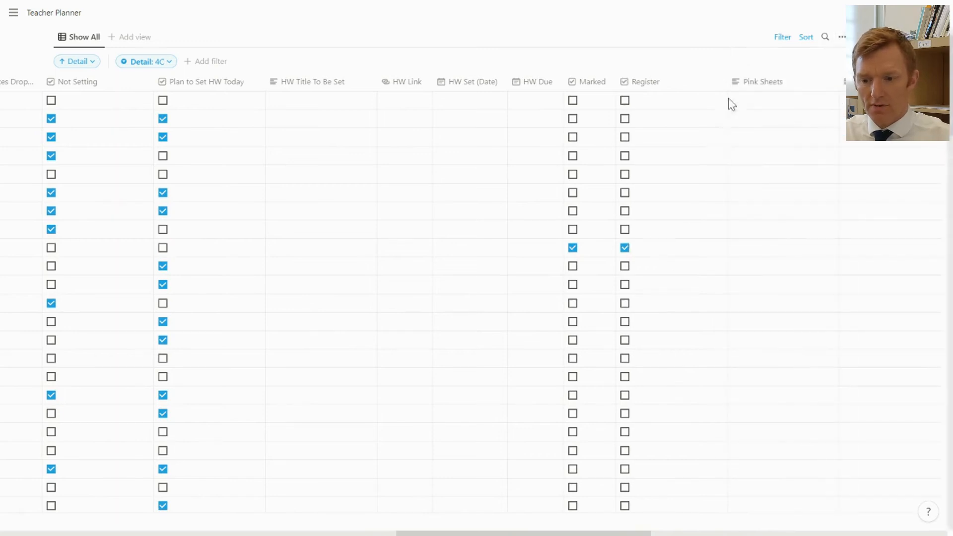
drag(726, 83, 672, 77)
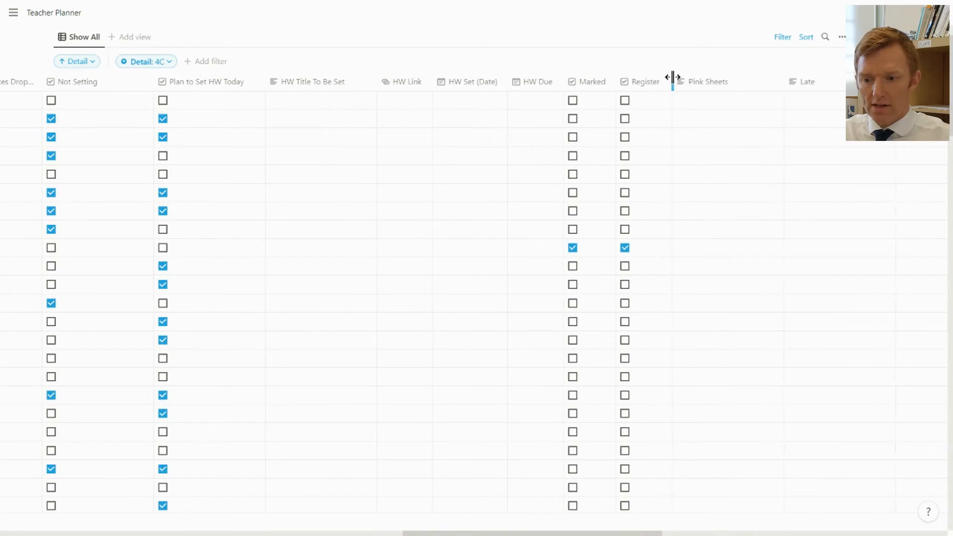
Step: Change the Pink Sheets property type to Checkbox and narrow its column to fit the heading
click(752, 89)
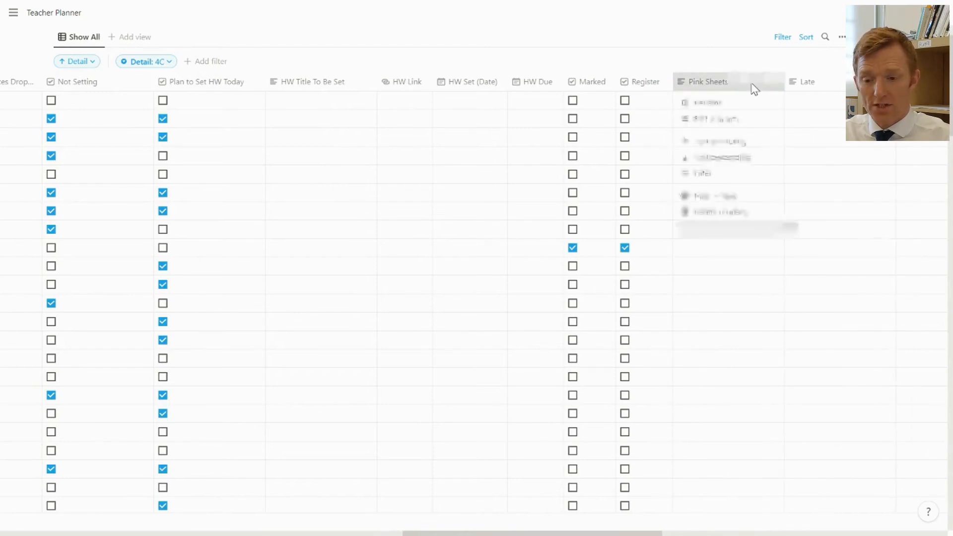
click(744, 120)
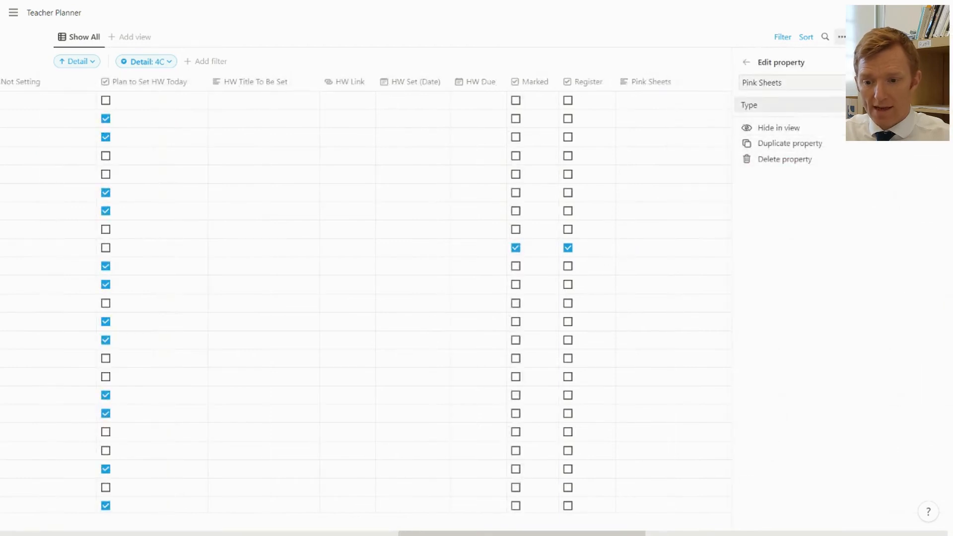
click(798, 105)
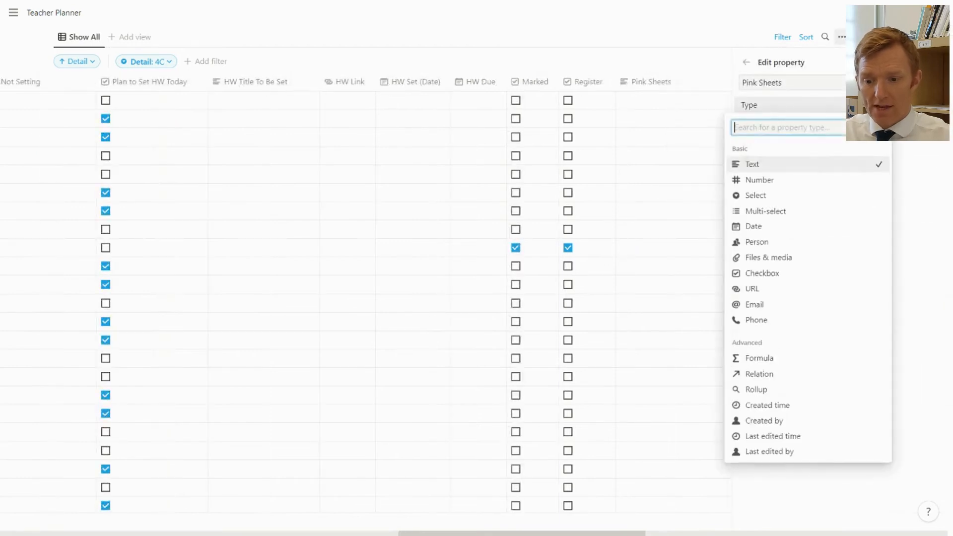
click(785, 273)
click(711, 186)
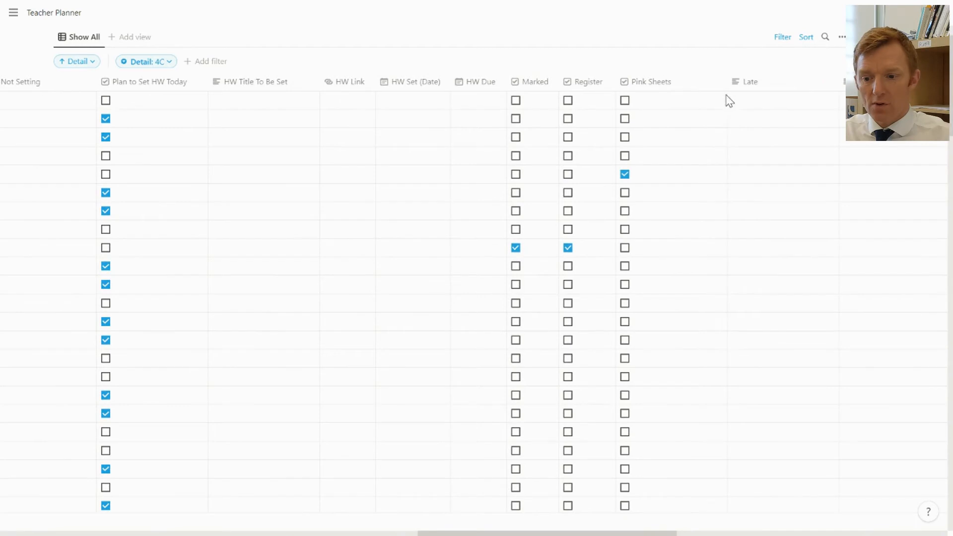
drag(727, 81, 678, 79)
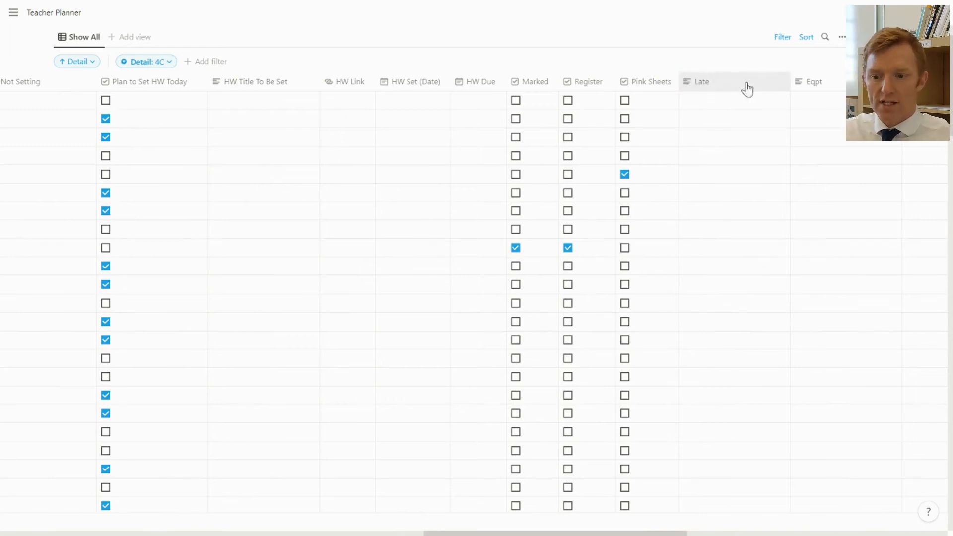
click(772, 88)
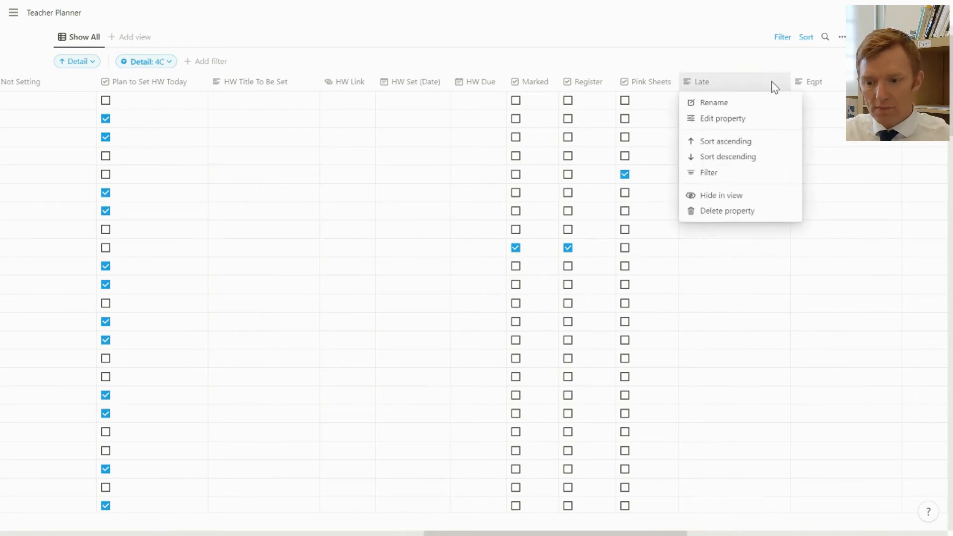
click(864, 170)
scroll(866, 170, right, 5)
scroll(865, 171, right, 5)
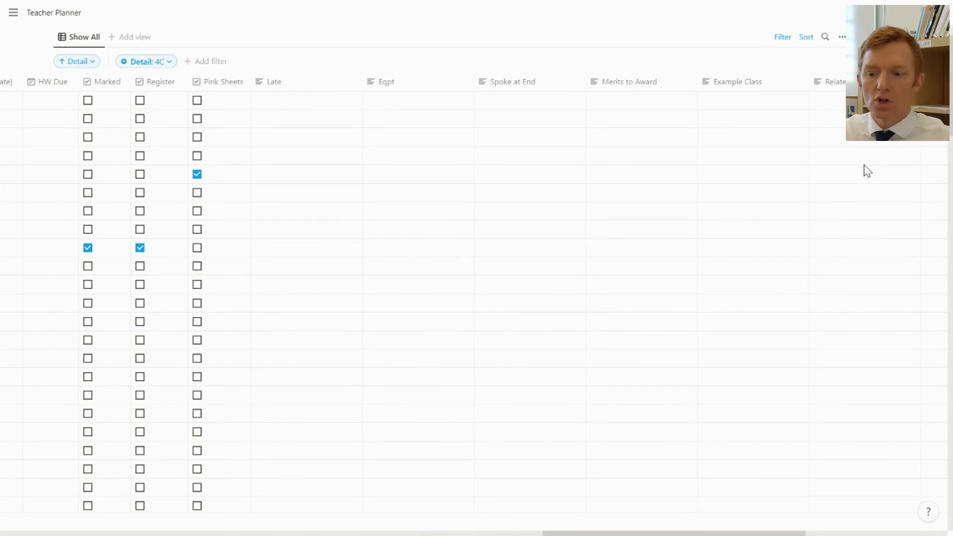
scroll(723, 182, left, 3)
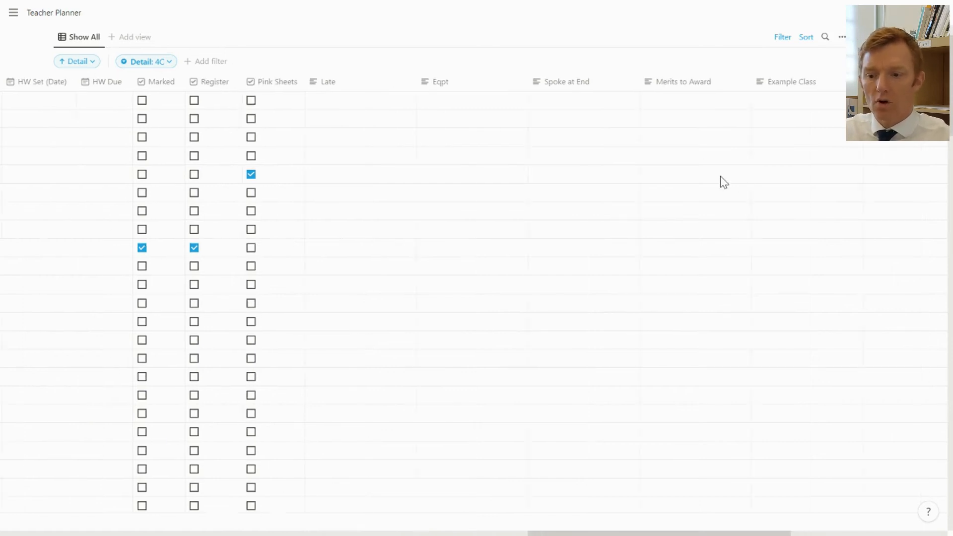
Step: Change the Late property type to Relation and link it to the EC Stakeholders database
click(410, 87)
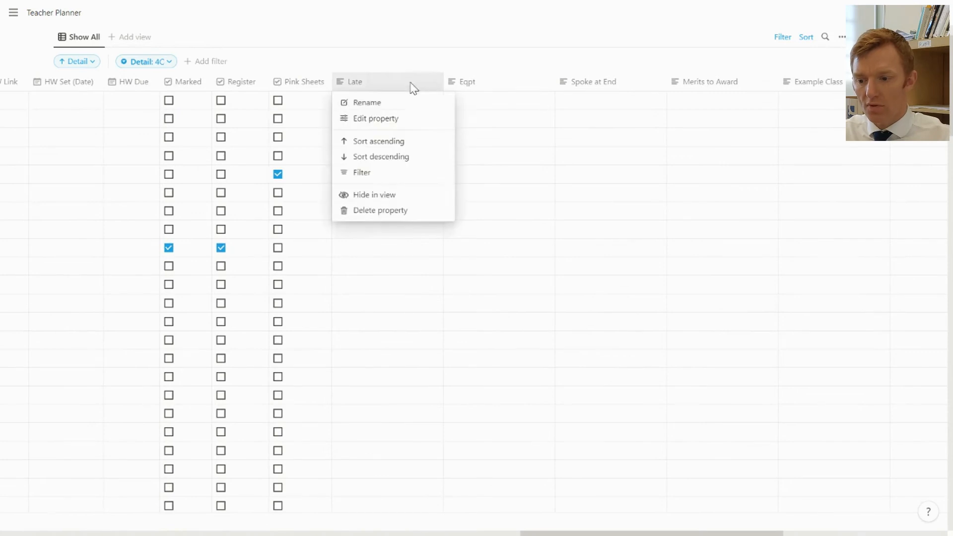
click(405, 126)
click(805, 117)
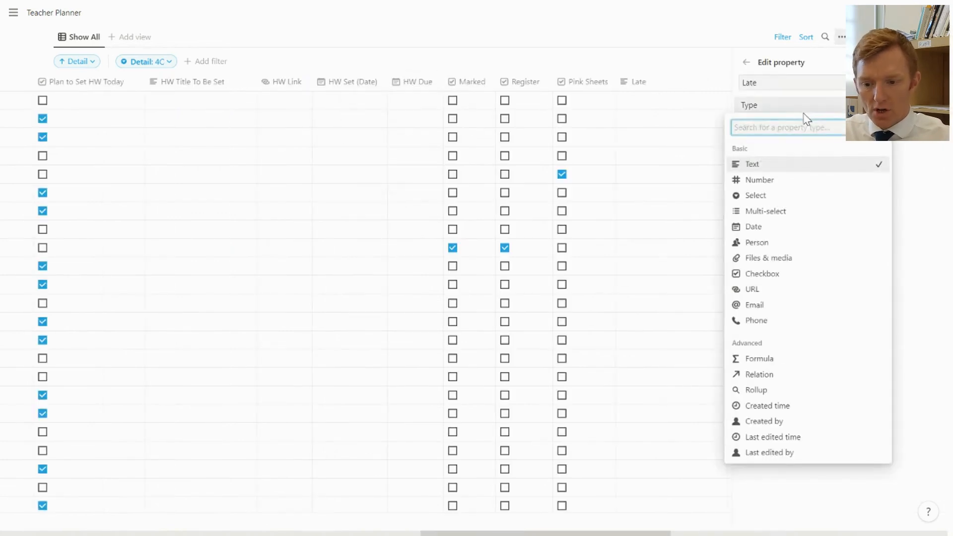
click(774, 375)
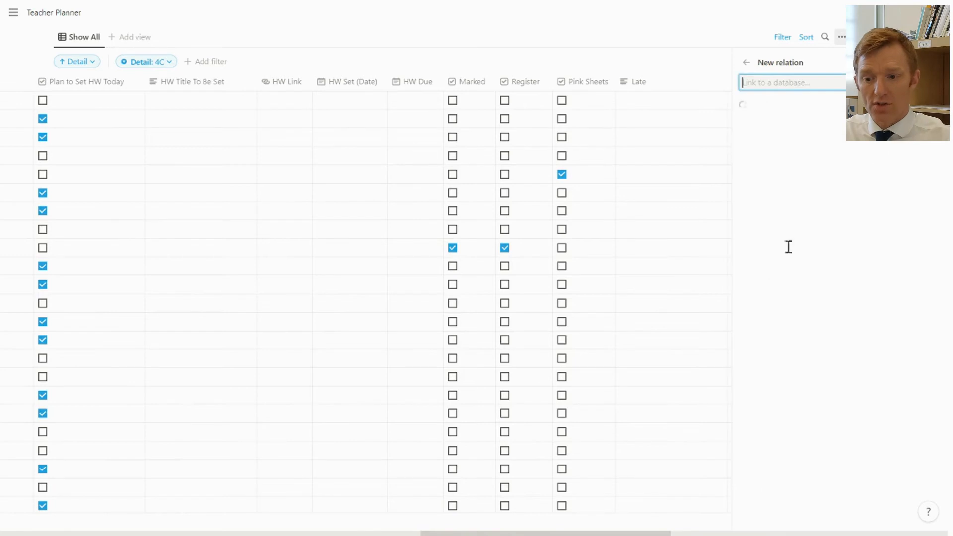
text(stake)
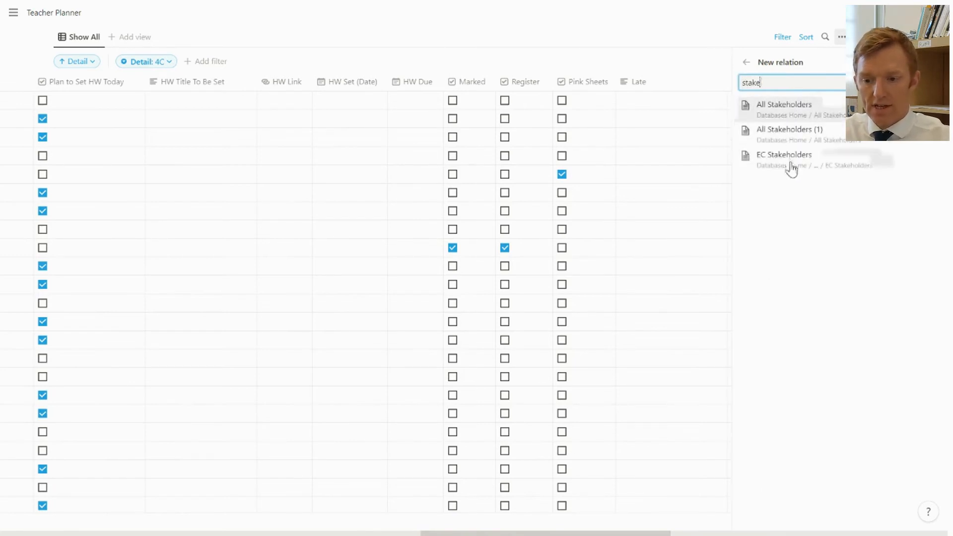
click(788, 167)
click(667, 174)
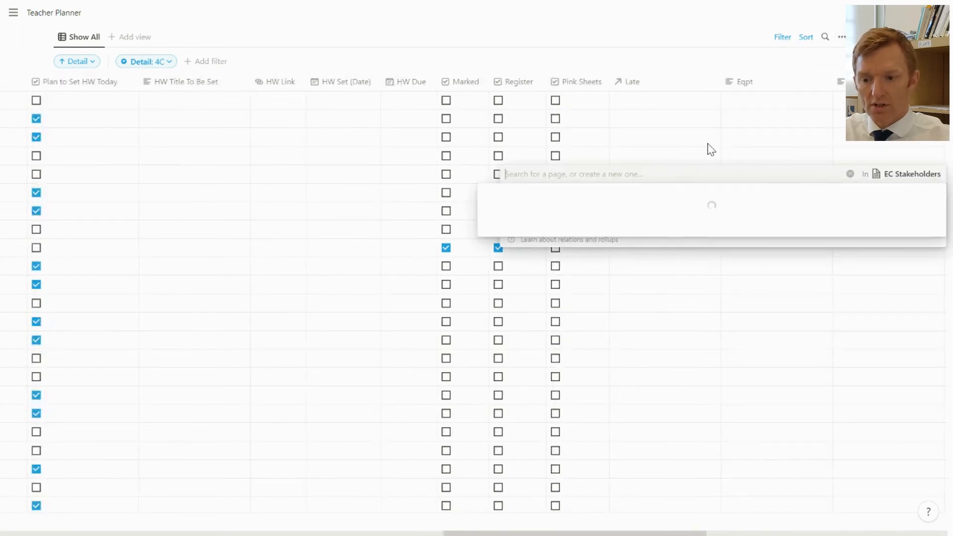
key(Escape)
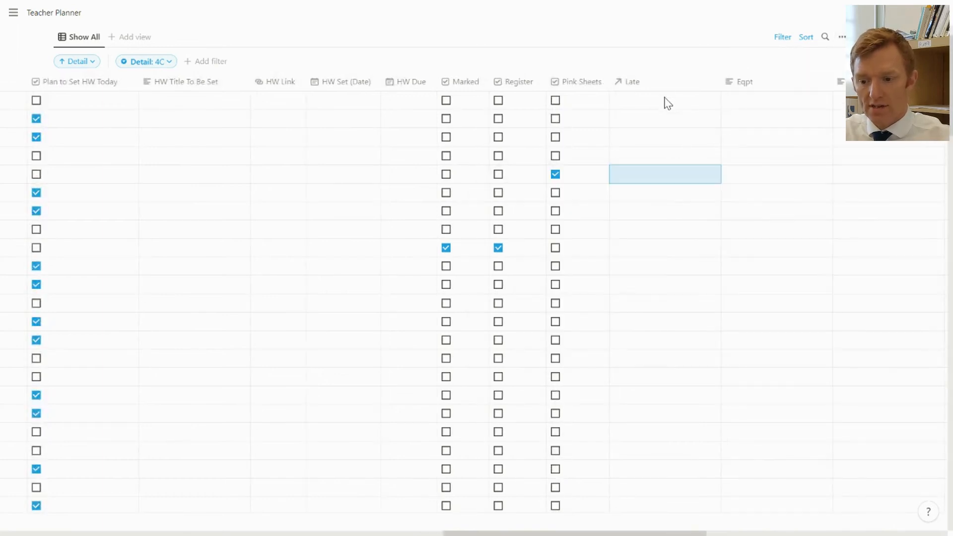
click(643, 83)
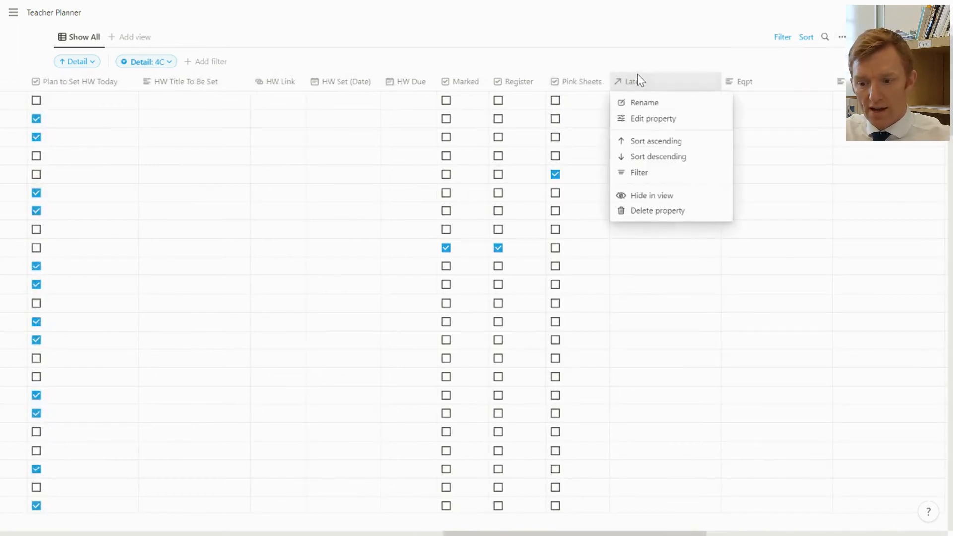
click(671, 120)
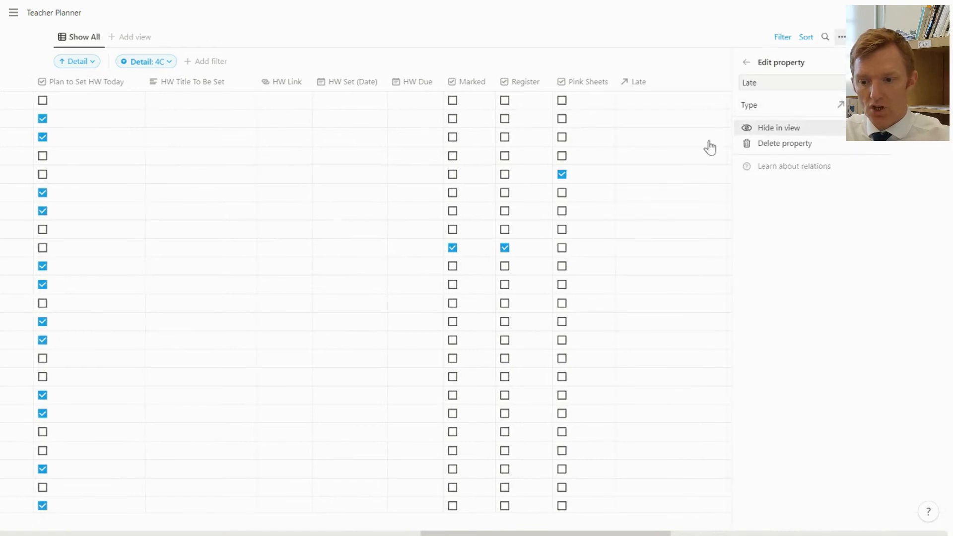
click(684, 142)
key(Escape)
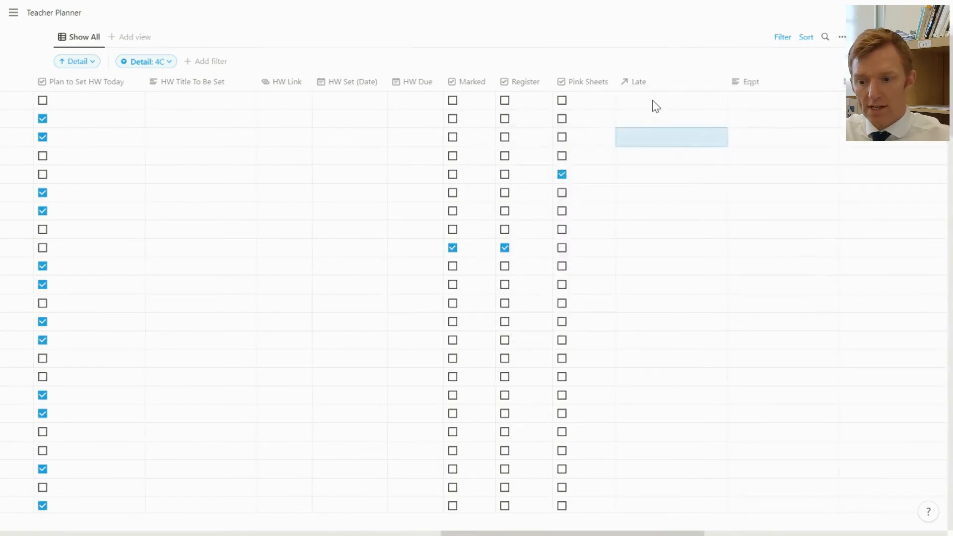
Step: Browse the EC Stakeholders pages that can be linked in the Late column
click(655, 105)
scroll(548, 203, down, 3)
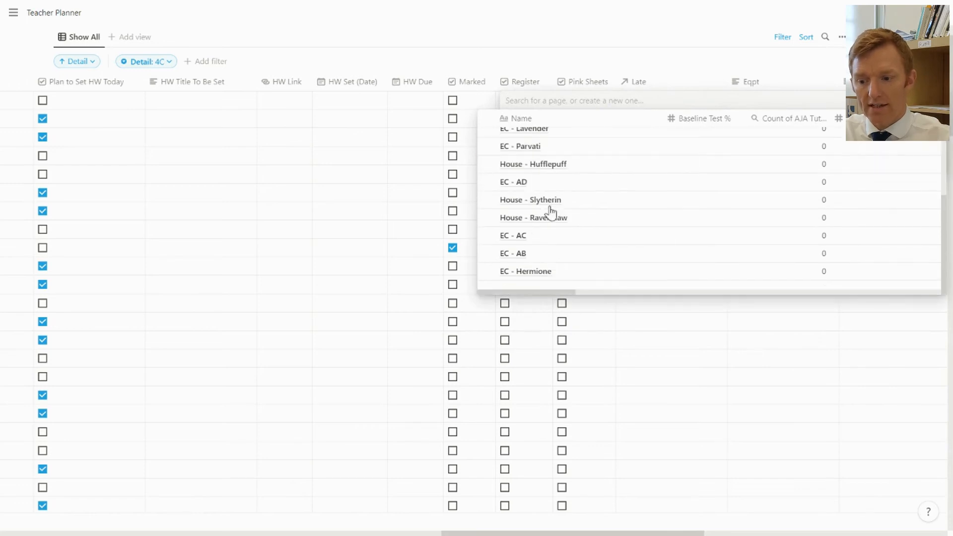
key(Escape)
click(681, 246)
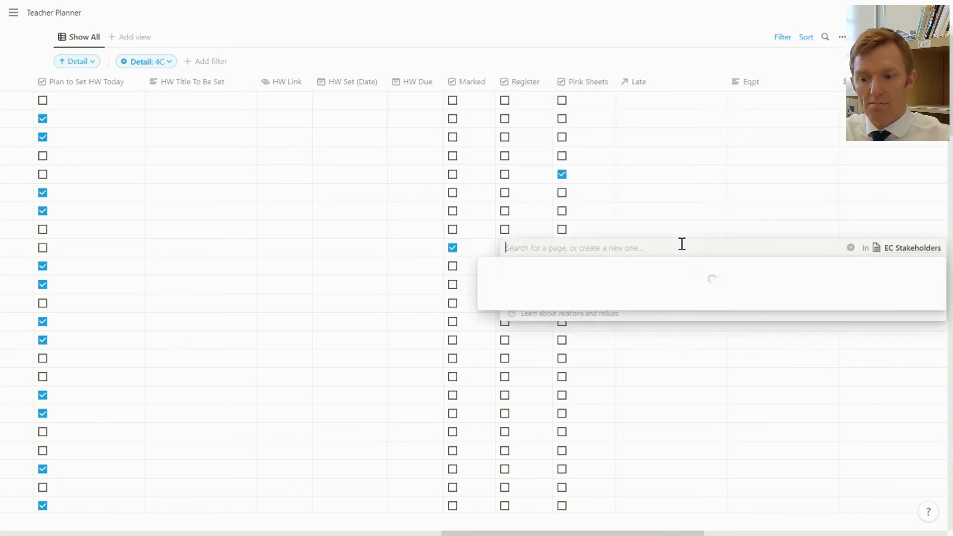
scroll(659, 346, down, 3)
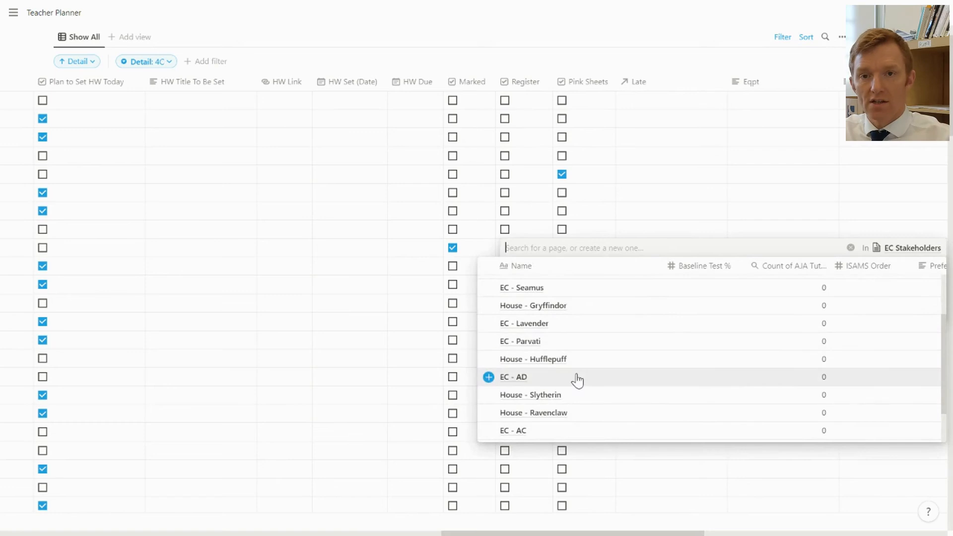
key(Escape)
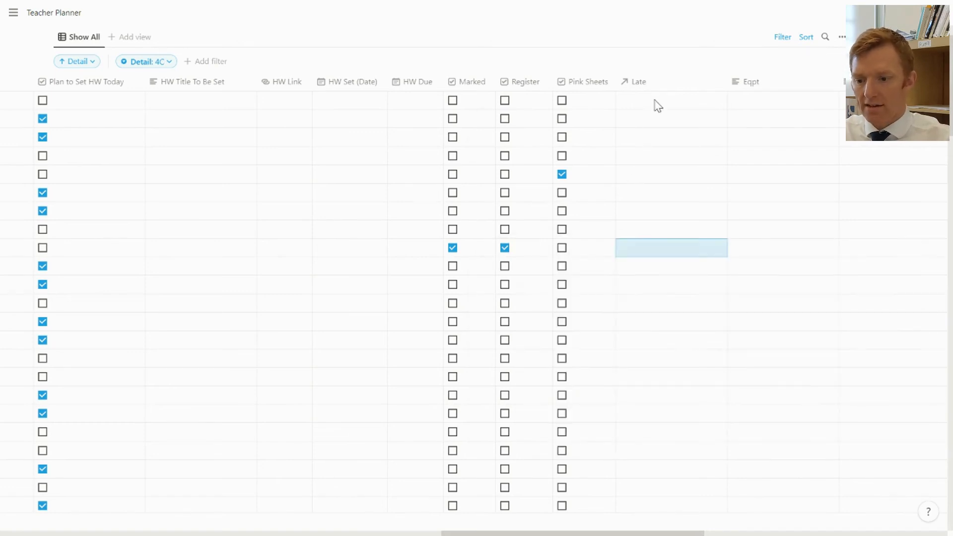
Step: Link one student's EC Stakeholders page in the first visible row's Late cell and a different student's in the fifth row's
click(657, 105)
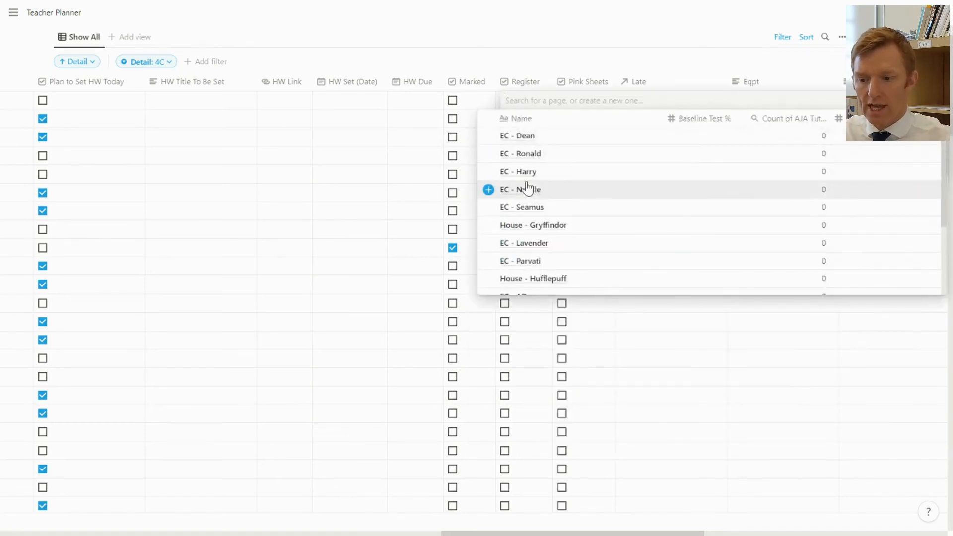
click(524, 171)
key(Escape)
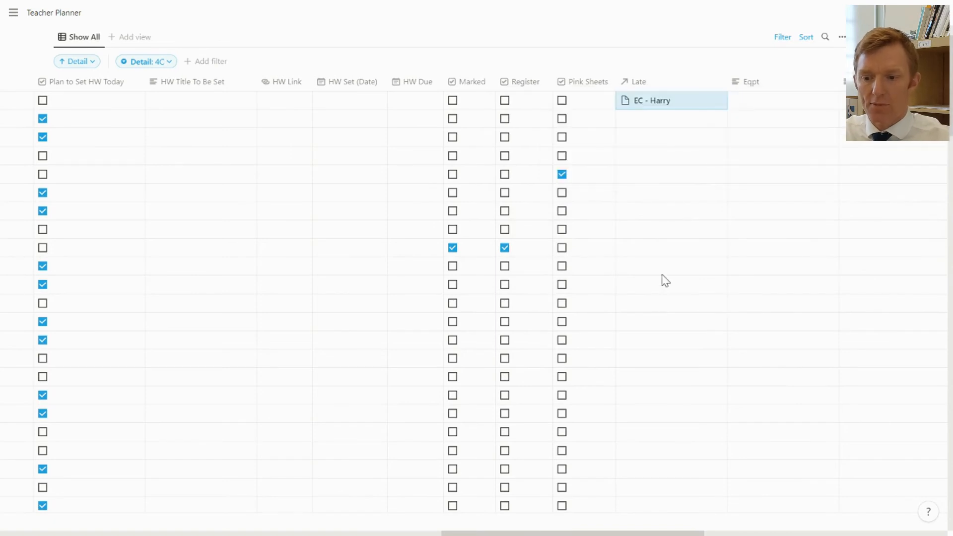
click(663, 174)
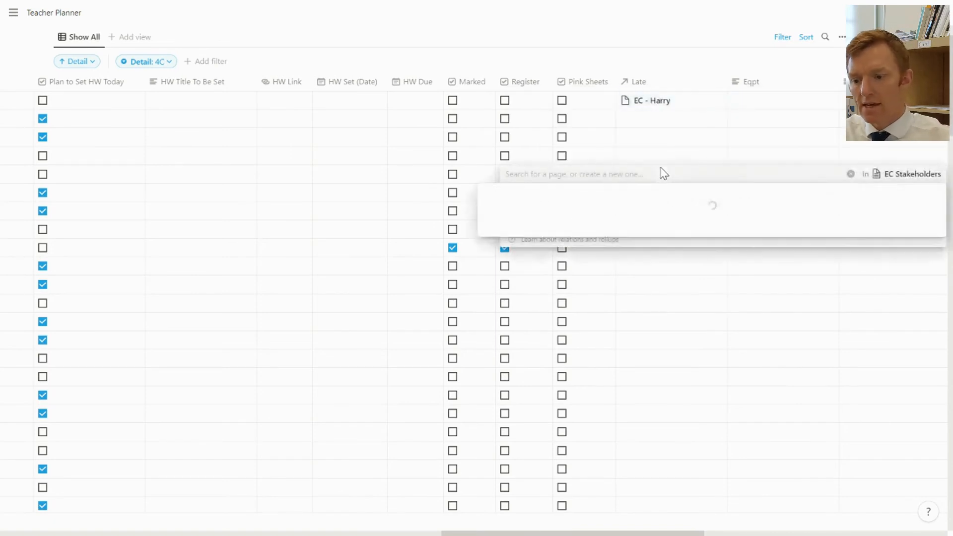
click(536, 263)
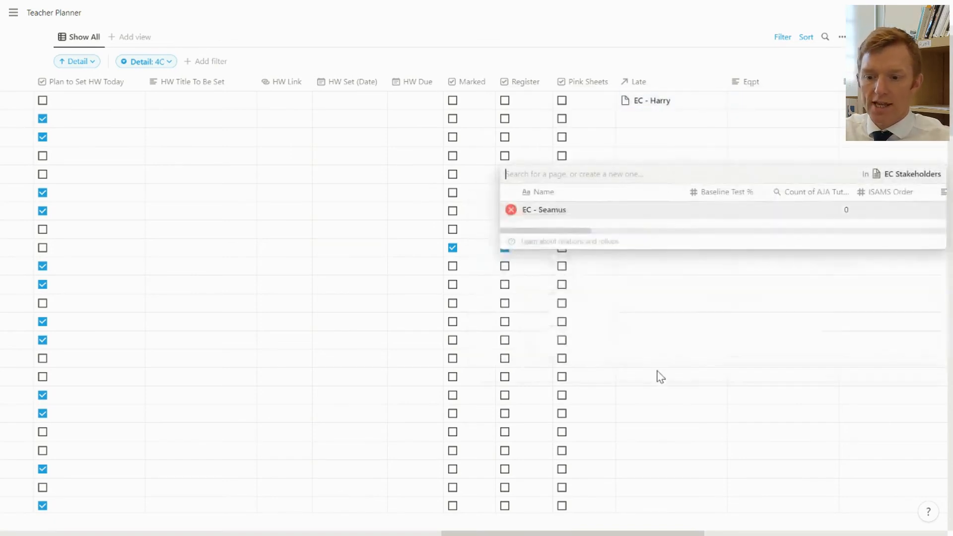
click(665, 381)
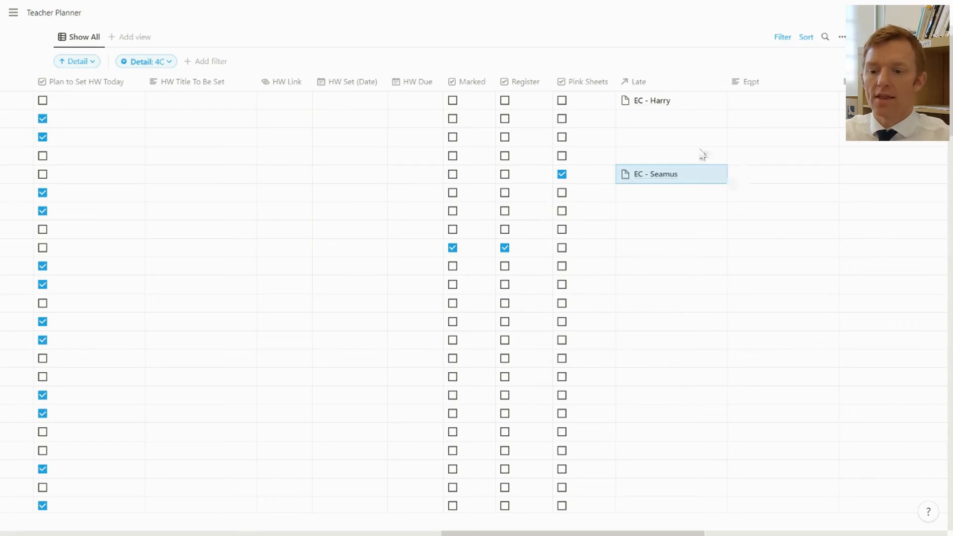
Step: Change the Eqpt property type to Relation linked to the EC Stakeholders database and narrow its column to fit the heading
click(784, 87)
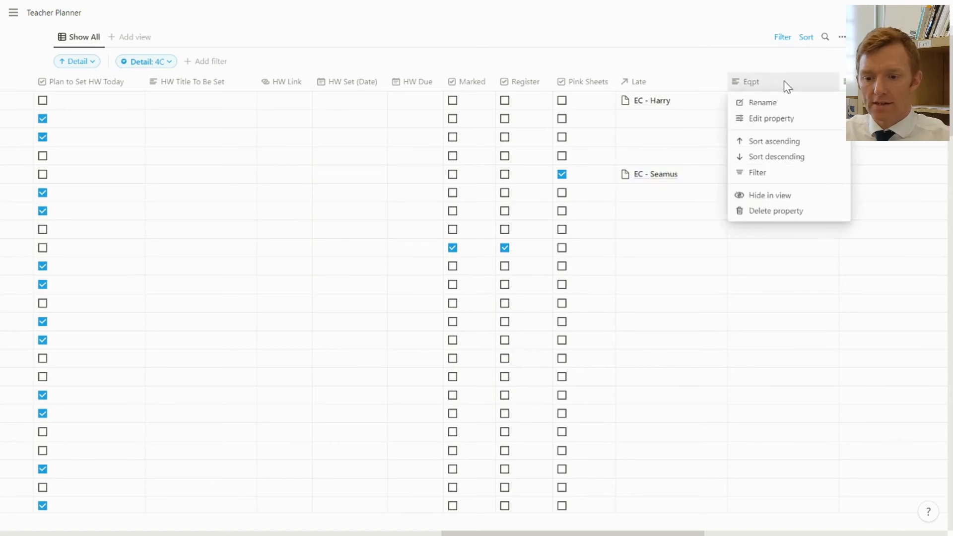
click(791, 119)
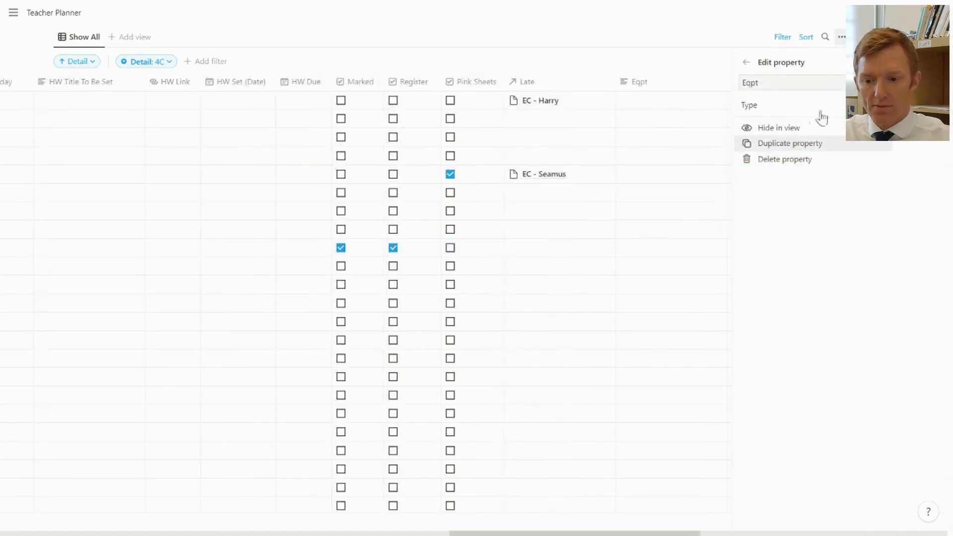
click(813, 105)
click(772, 376)
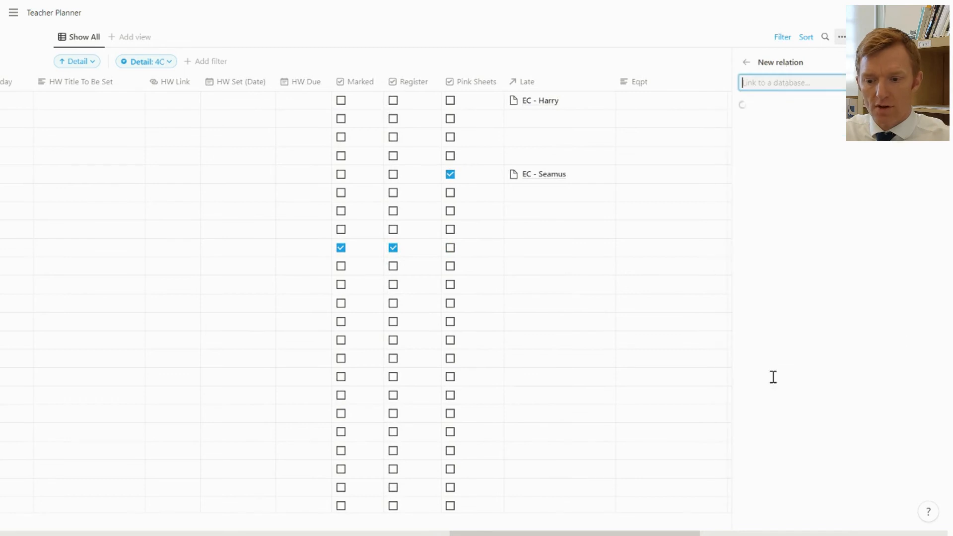
text(stake)
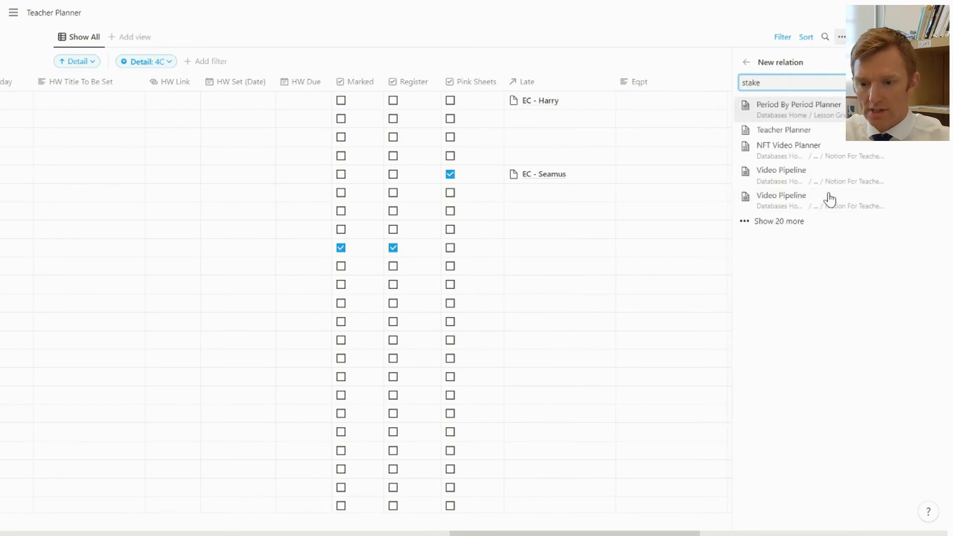
click(807, 176)
click(644, 181)
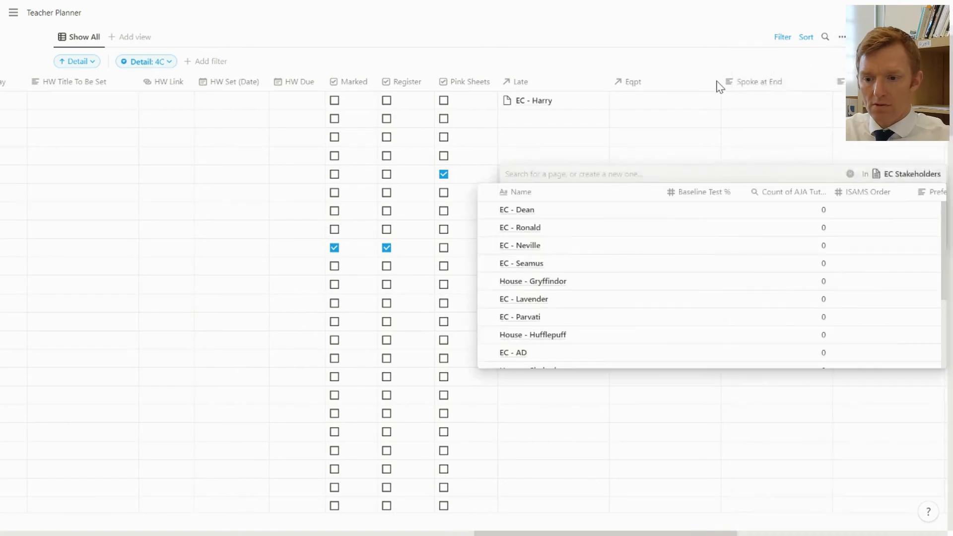
key(Escape)
drag(719, 81, 614, 84)
Step: Change the Spoke at End property type to Relation and link it to the EC Stakeholders database
click(715, 82)
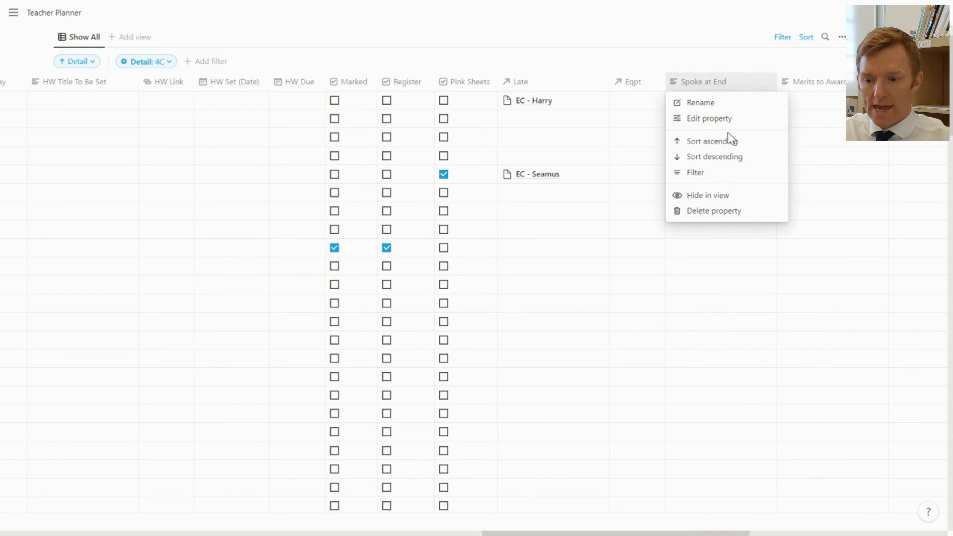
click(713, 119)
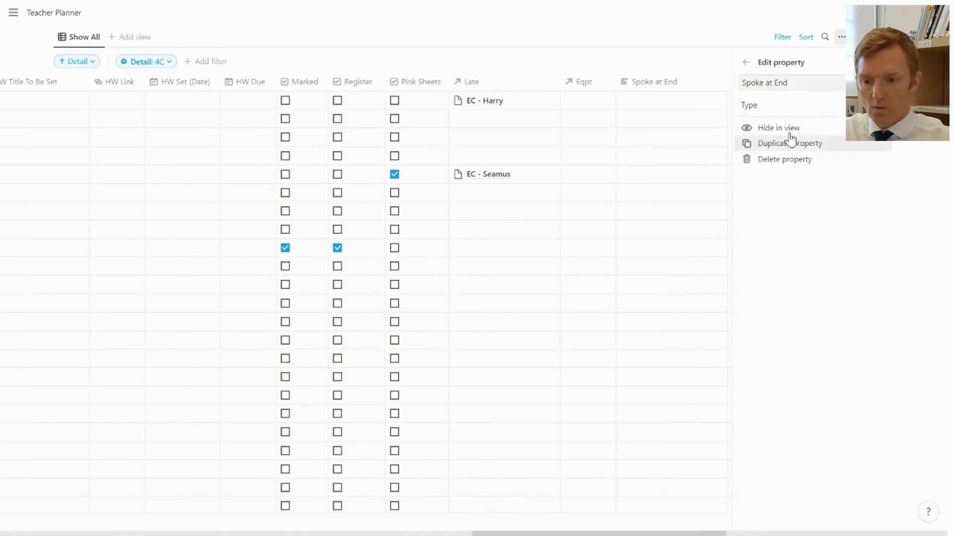
click(838, 111)
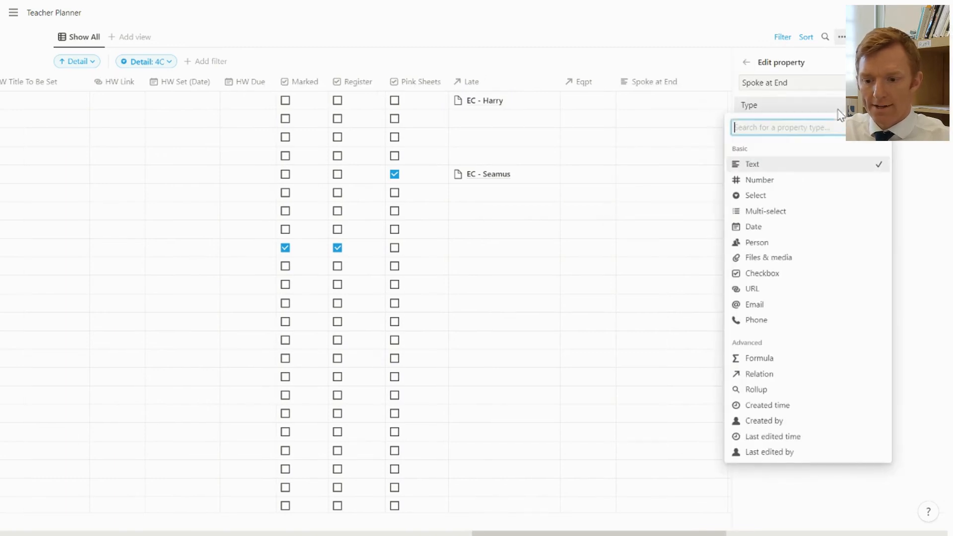
click(777, 374)
text(stae)
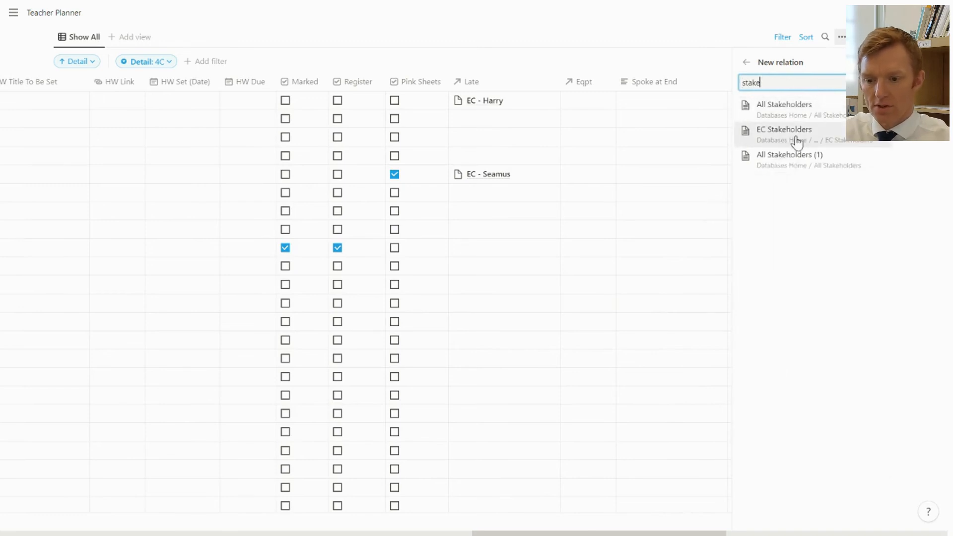
click(788, 143)
click(631, 181)
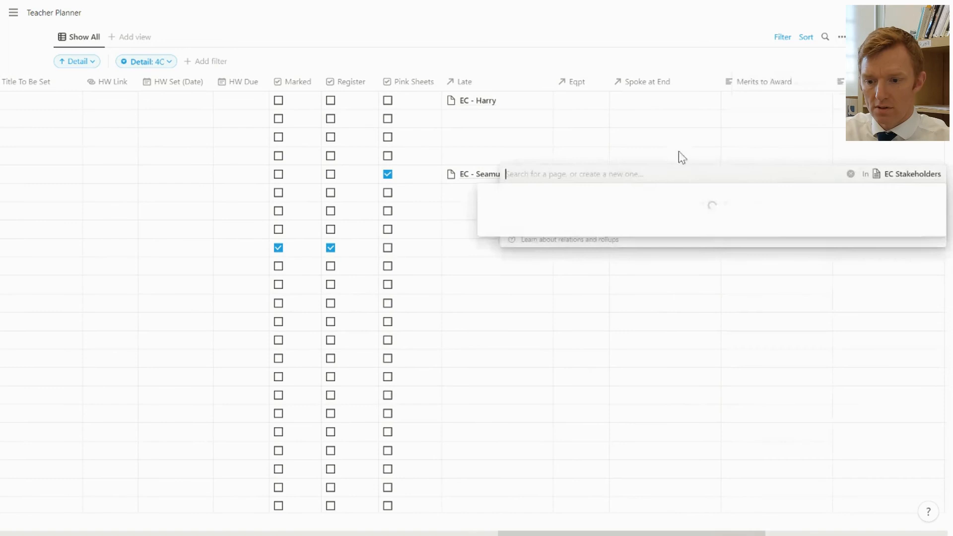
click(755, 107)
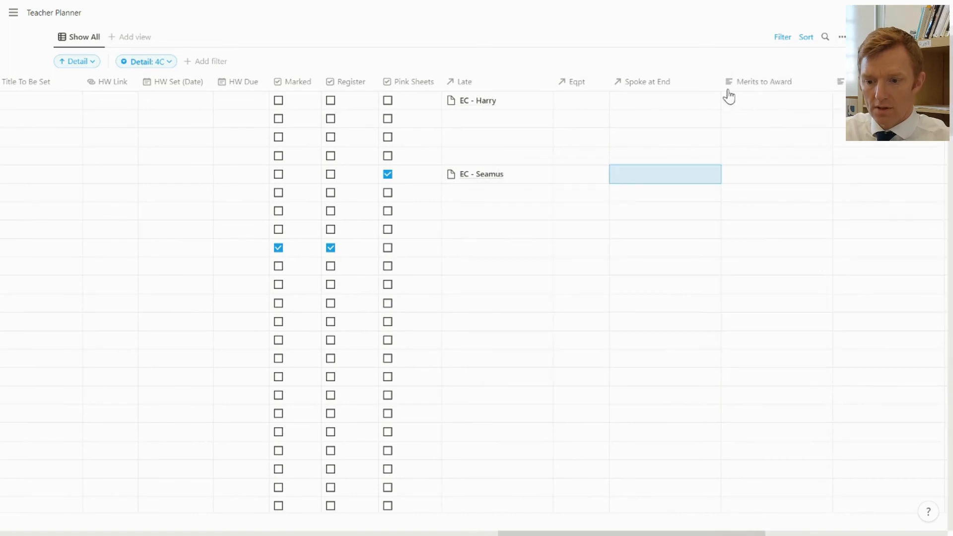
click(759, 85)
click(773, 119)
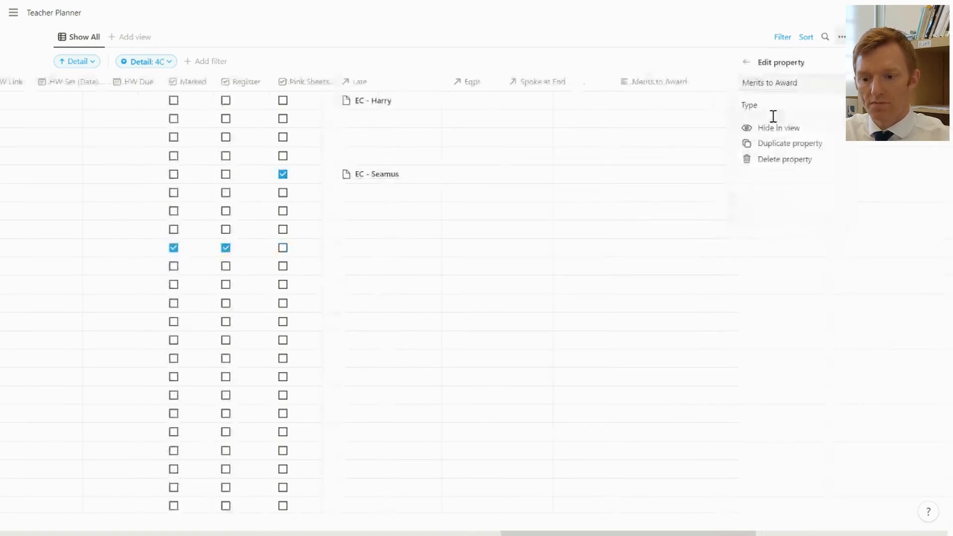
click(833, 107)
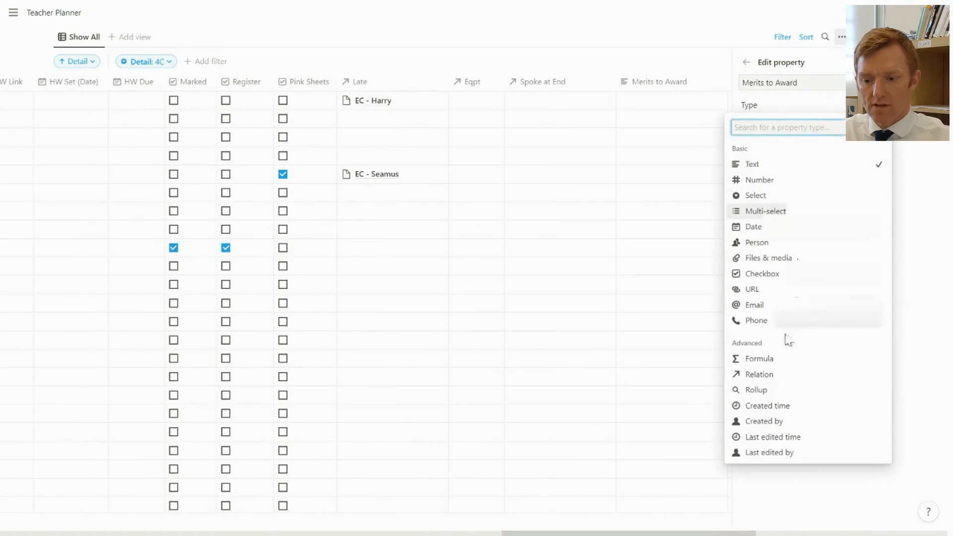
click(776, 376)
click(664, 318)
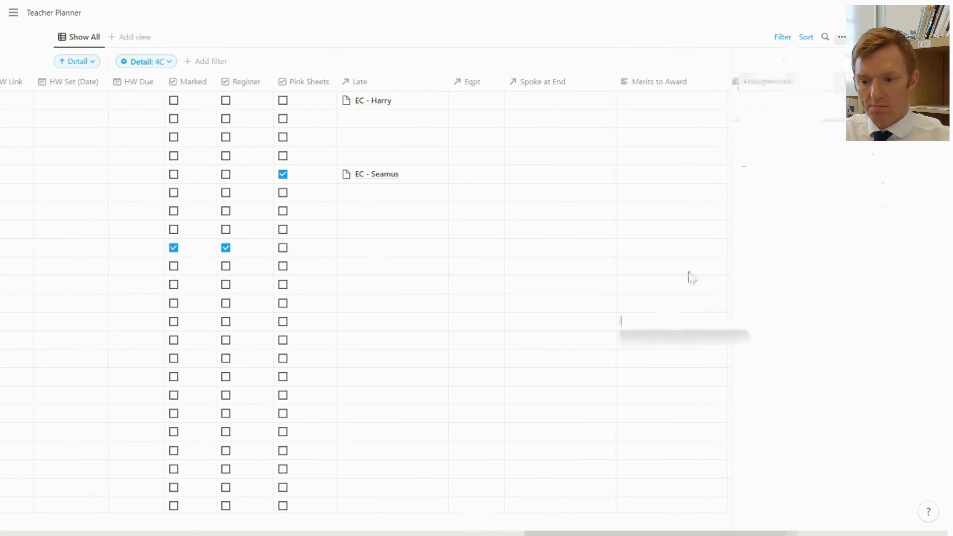
Step: Change the Example Class property type to Relation and link it to the EC Stakeholders database
click(790, 90)
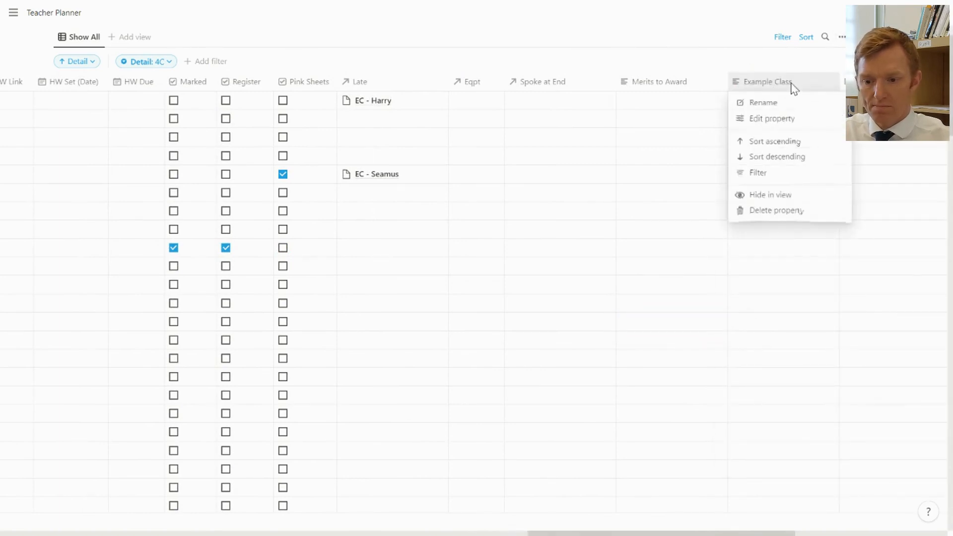
click(817, 120)
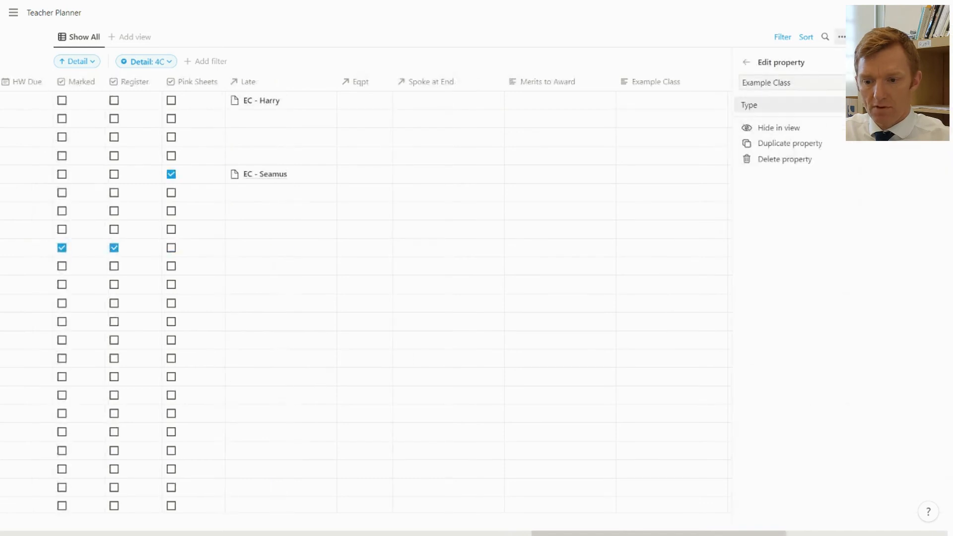
click(774, 105)
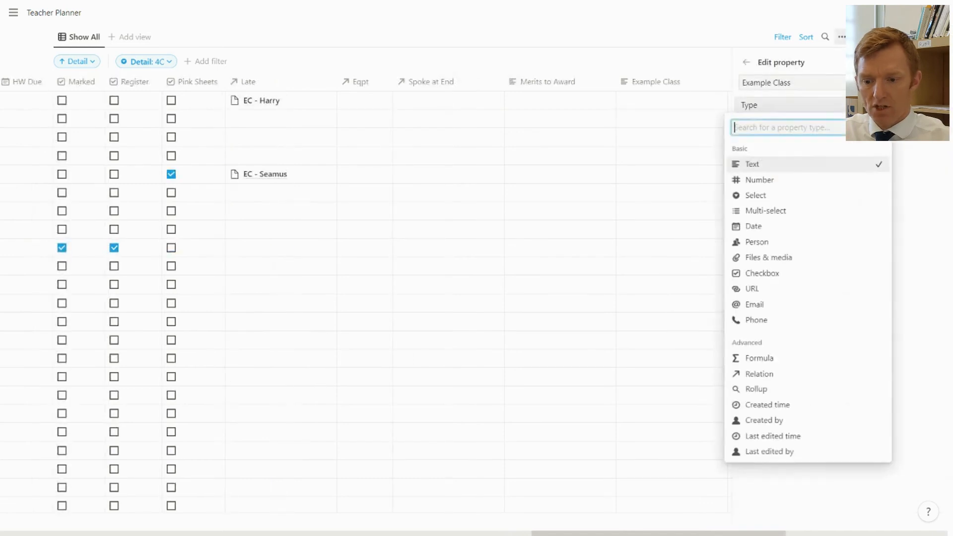
click(801, 381)
text(stakeh)
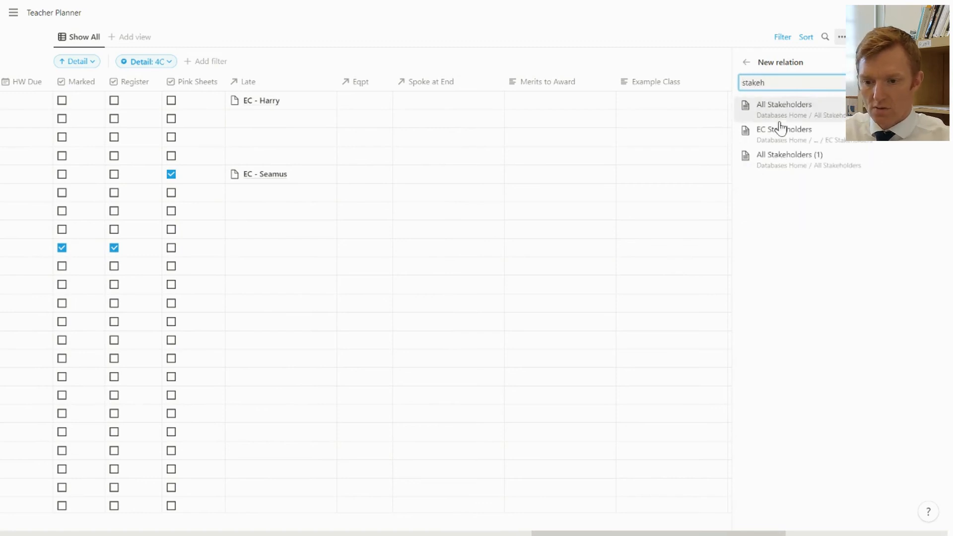
click(790, 137)
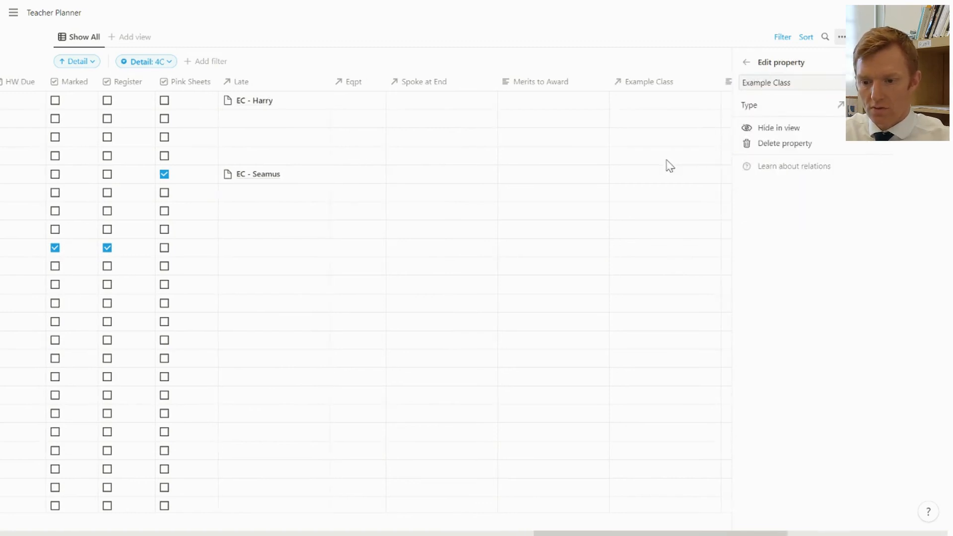
click(666, 160)
key(Escape)
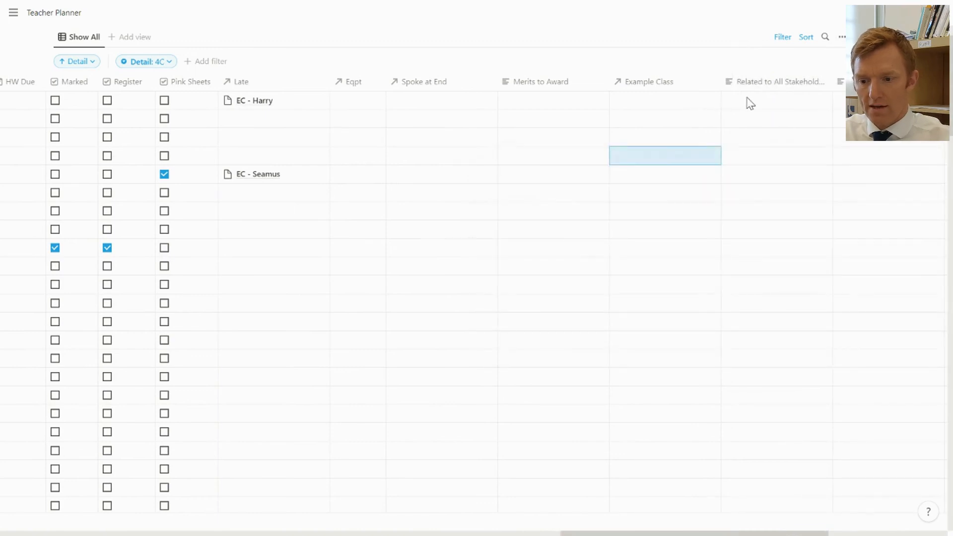
Step: Browse the EC Stakeholders pages offered in the first row's Example Class cell and review the planner's columns back to Main Detail
click(654, 102)
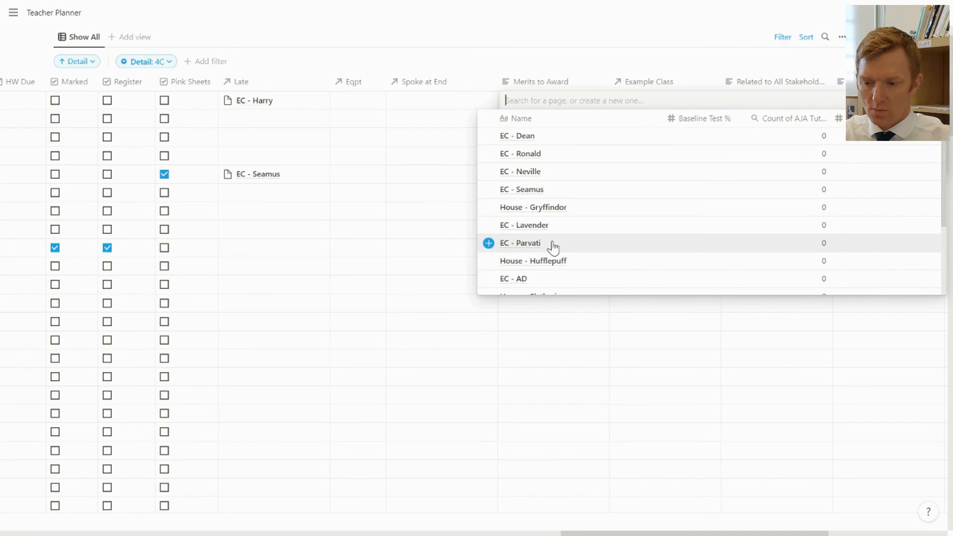
key(Escape)
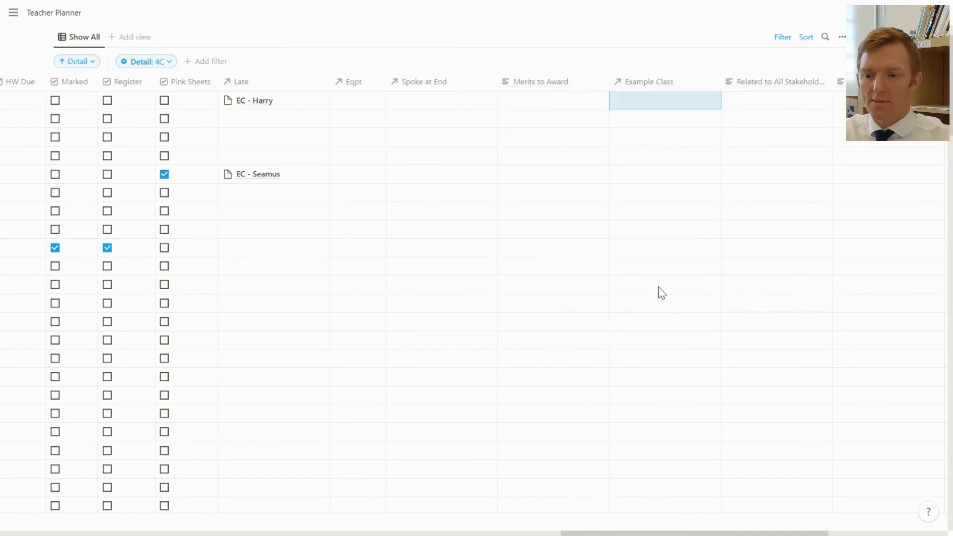
scroll(662, 293, right, 3)
scroll(662, 293, left, 8)
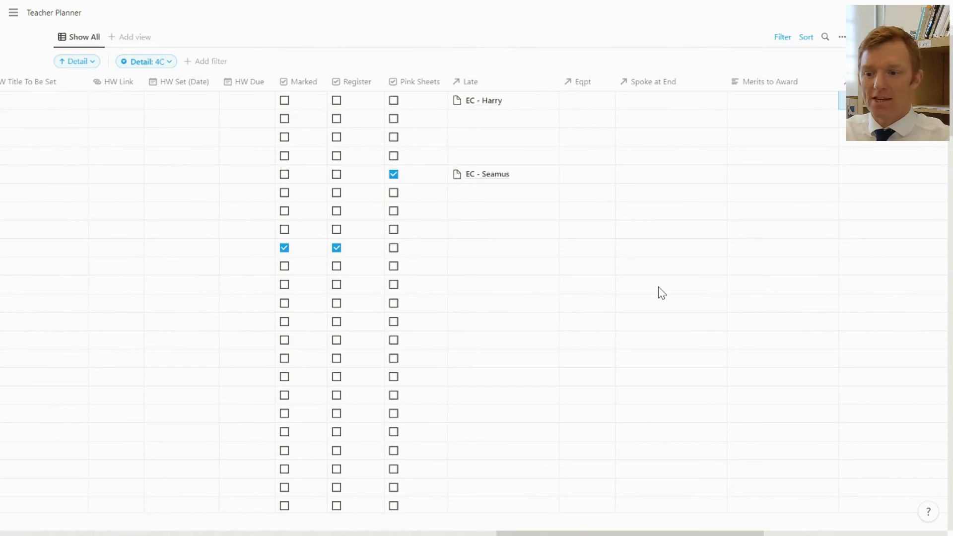
scroll(662, 293, left, 12)
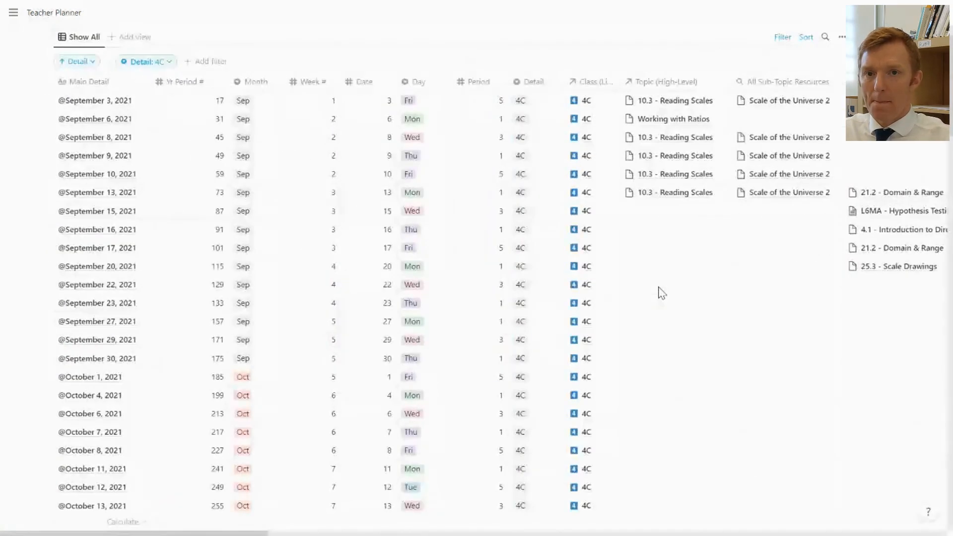